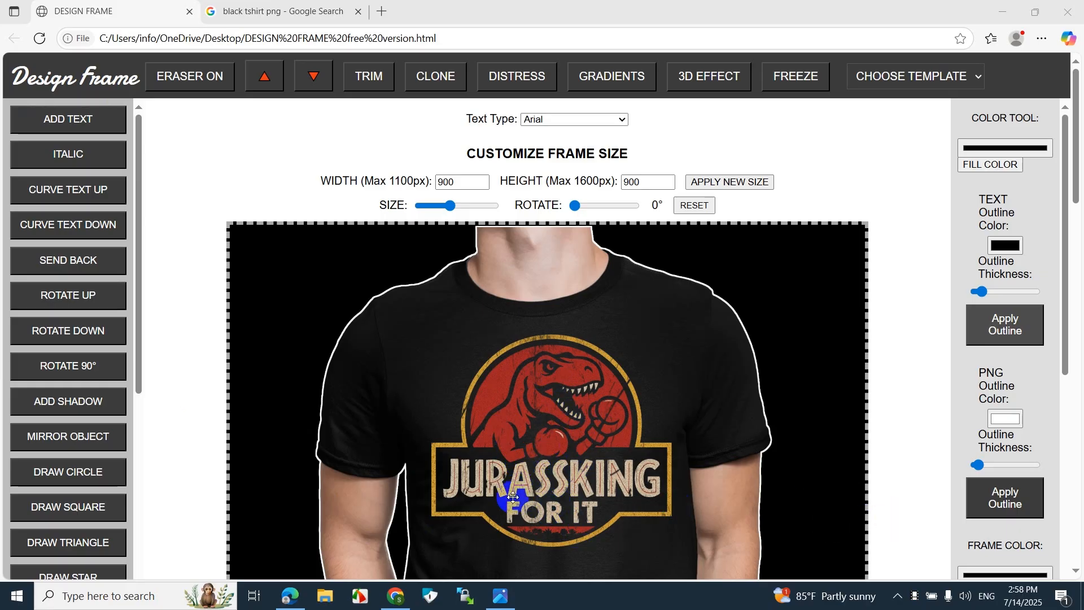
{"action": "left_click_drag", "start_coordinate": [1079, 134], "coordinate": [1078, 188]}
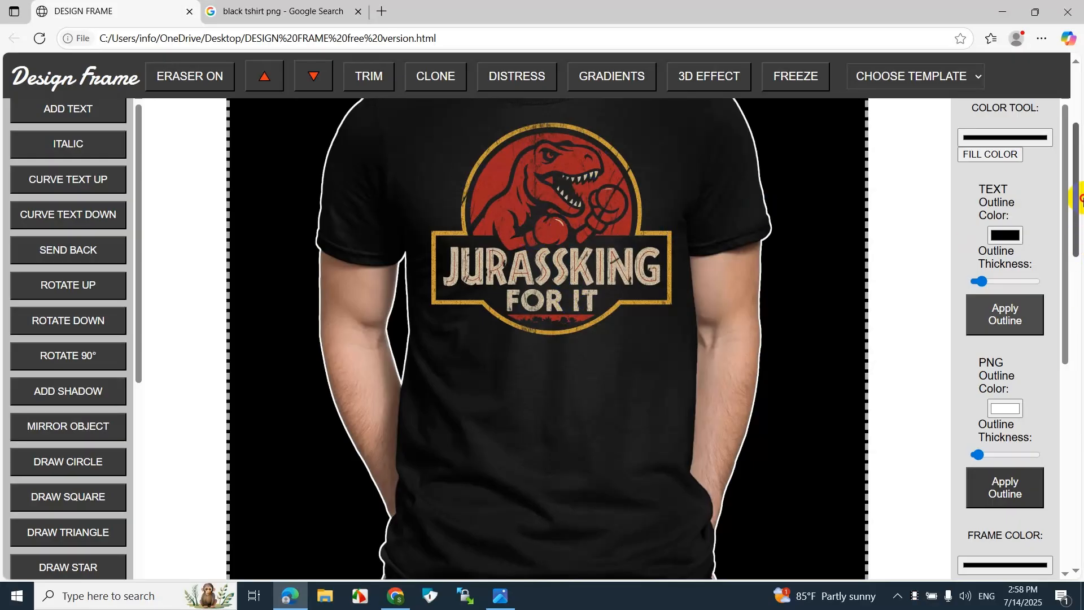
{"action": "mouse_move", "coordinate": [1078, 210]}
{"action": "left_mouse_down"}
{"action": "mouse_move", "coordinate": [1078, 146]}
{"action": "mouse_move", "coordinate": [1079, 269]}
{"action": "mouse_move", "coordinate": [1079, 198]}
{"action": "left_mouse_up"}
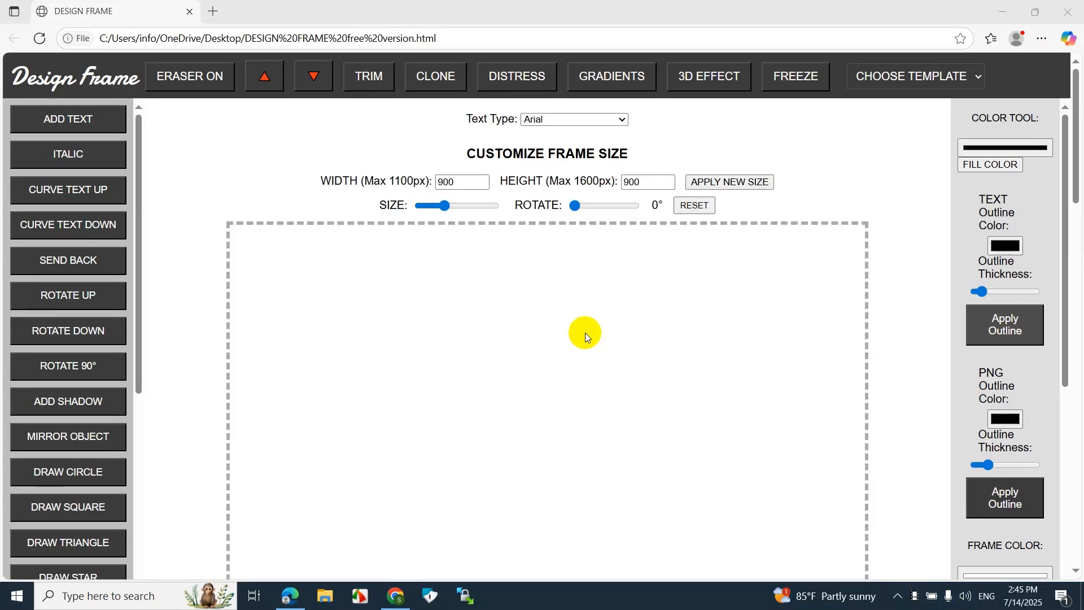
- Load Template 7 into the frame and look over the whole design
{"action": "left_click", "coordinate": [885, 85]}
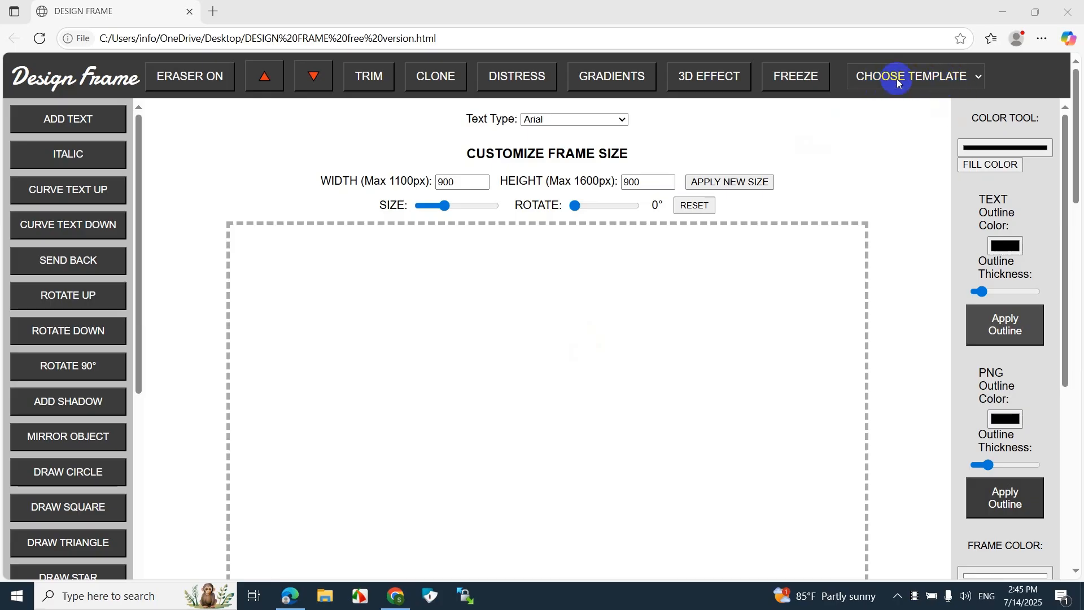
{"action": "left_click", "coordinate": [940, 82]}
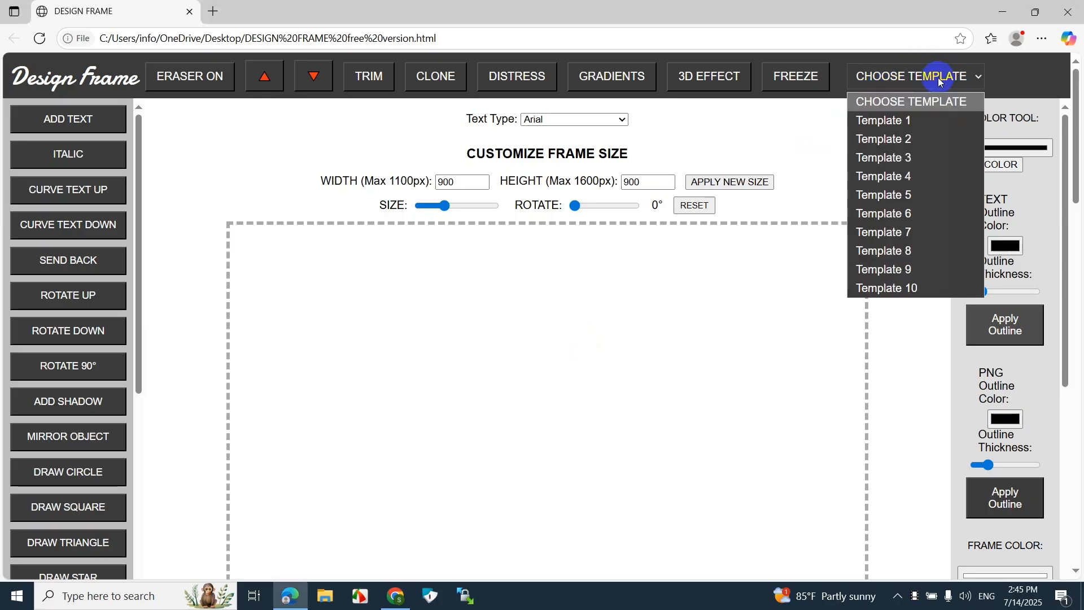
{"action": "left_click", "coordinate": [902, 234]}
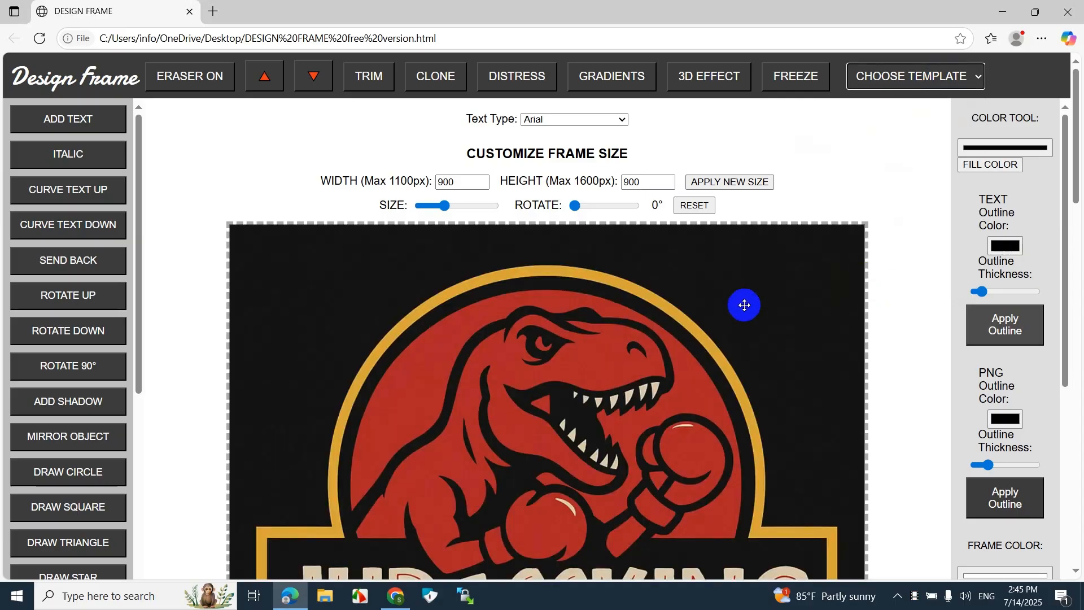
{"action": "scroll", "coordinate": [743, 302], "scroll_direction": "down", "scroll_amount": 4}
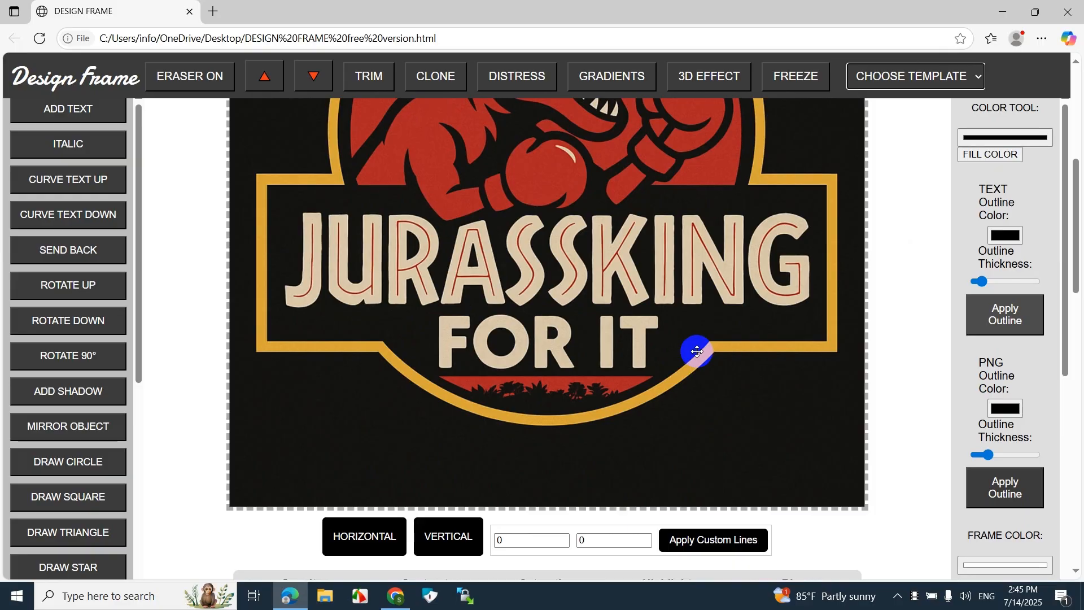
{"action": "scroll", "coordinate": [696, 351], "scroll_direction": "up", "scroll_amount": 4}
{"action": "scroll", "coordinate": [695, 351], "scroll_direction": "down", "scroll_amount": 4}
{"action": "scroll", "coordinate": [695, 351], "scroll_direction": "up", "scroll_amount": 4}
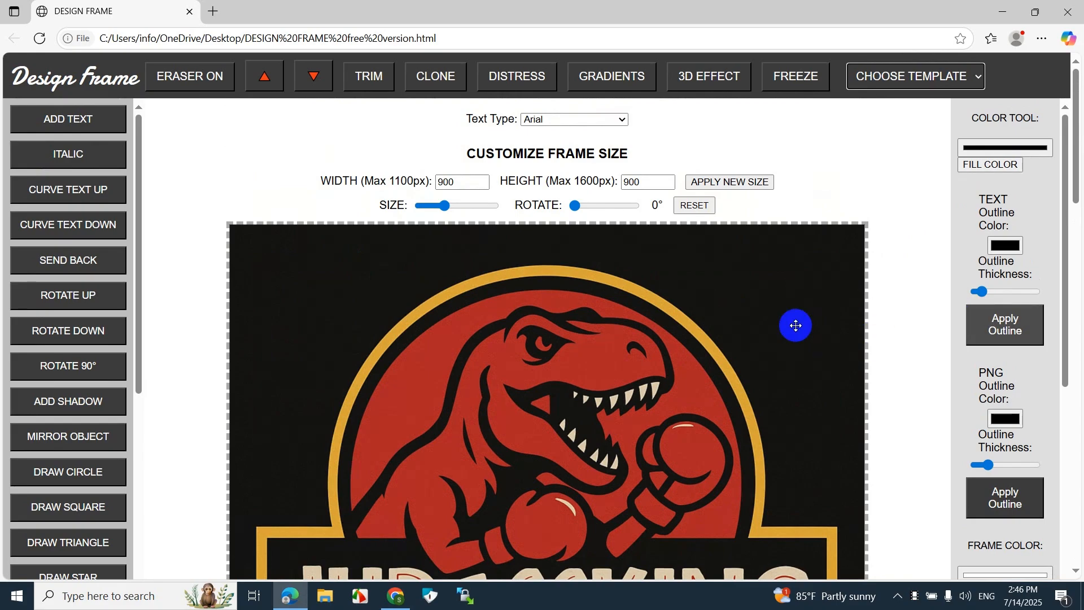
{"action": "scroll", "coordinate": [728, 319], "scroll_direction": "down", "scroll_amount": 5}
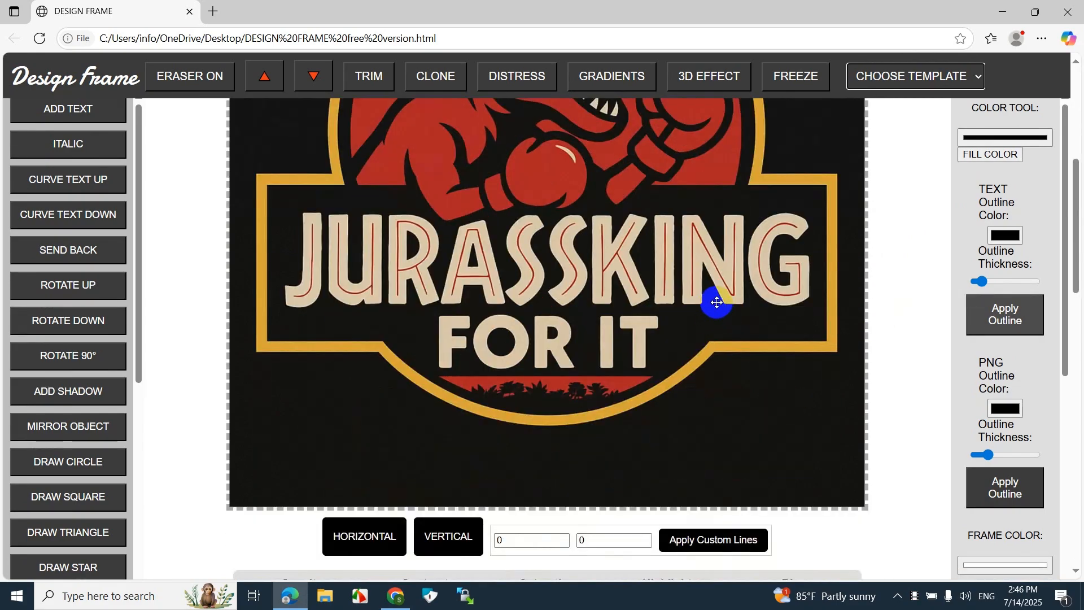
{"action": "scroll", "coordinate": [368, 258], "scroll_direction": "up", "scroll_amount": 5}
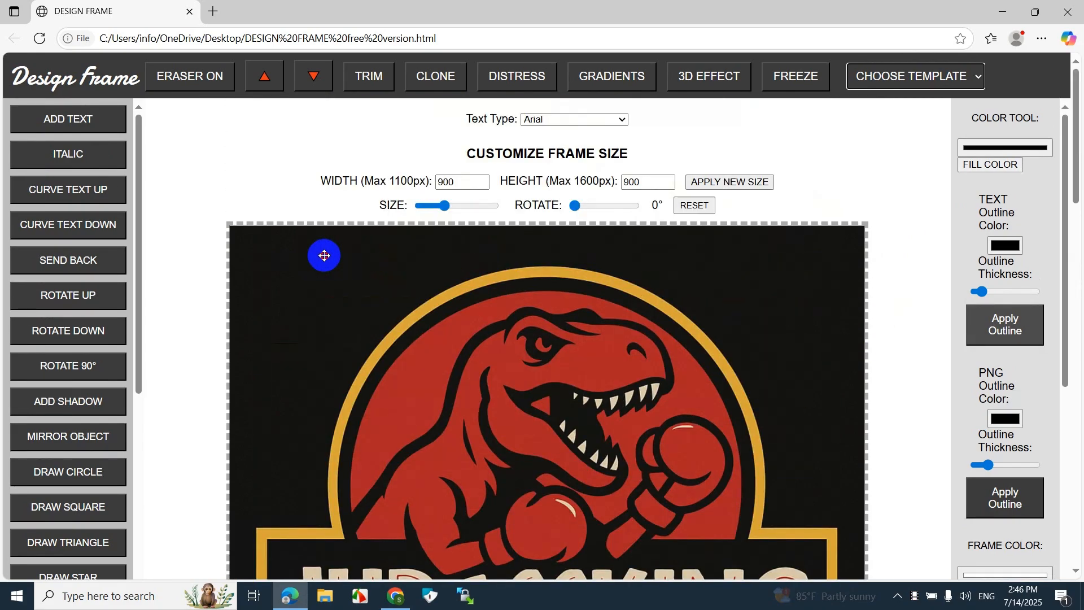
- Copy the template image, delete the original from the frame, and paste the copy in its place
{"action": "scroll", "coordinate": [322, 255], "scroll_direction": "down", "scroll_amount": 3}
{"action": "right_click", "coordinate": [323, 238]}
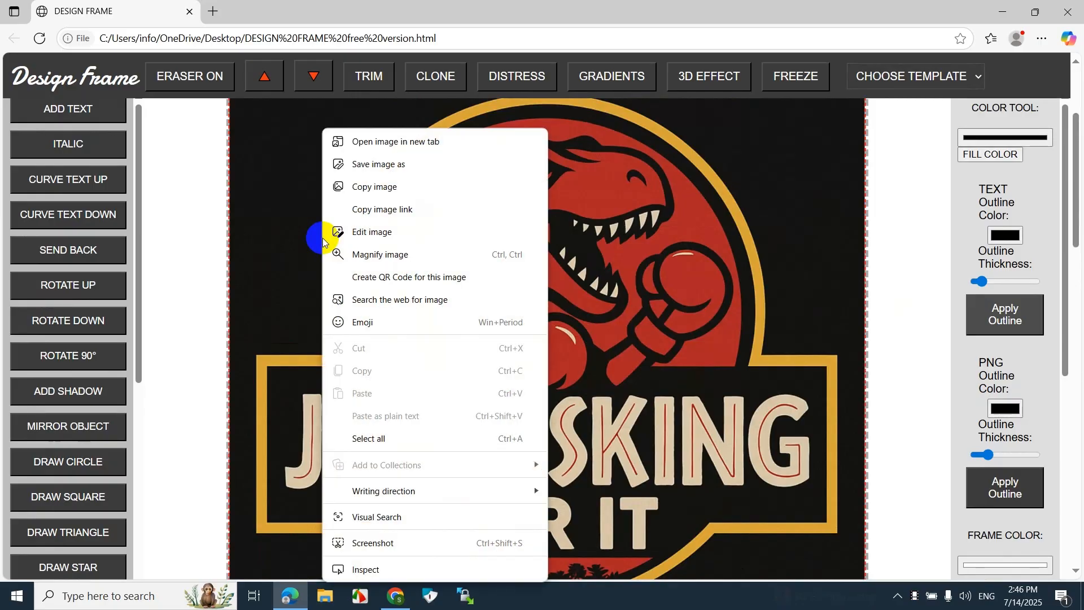
{"action": "left_click", "coordinate": [382, 192]}
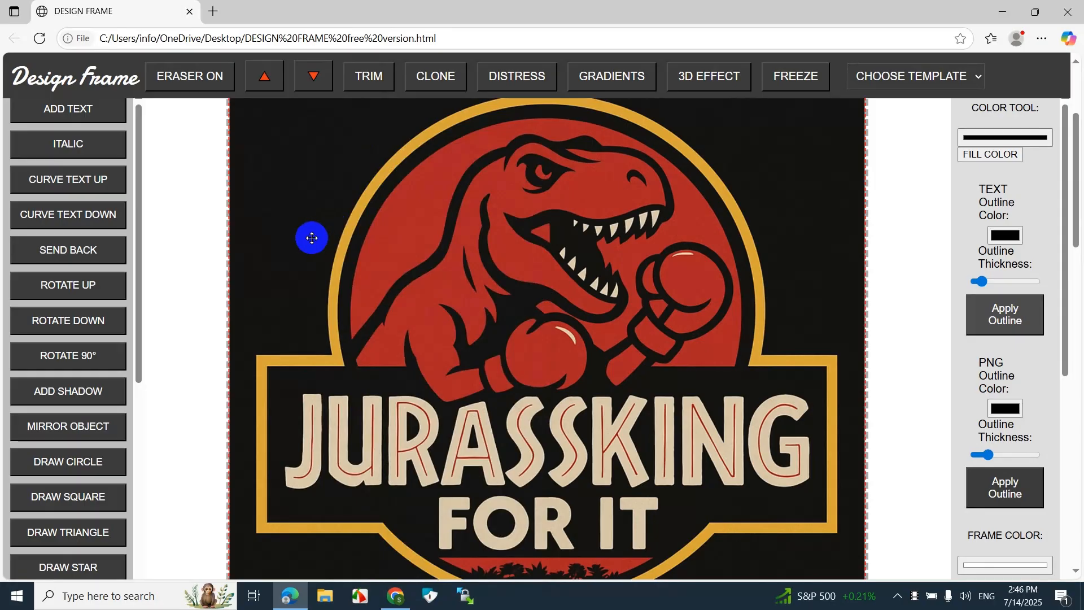
{"action": "key", "text": "Delete"}
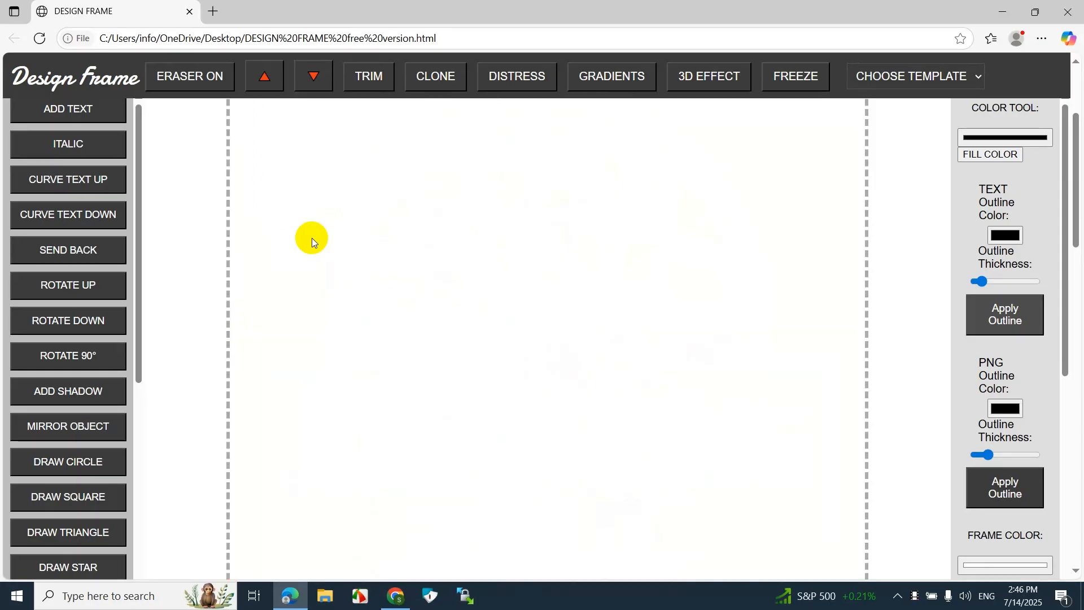
{"action": "key", "text": "ctrl+v"}
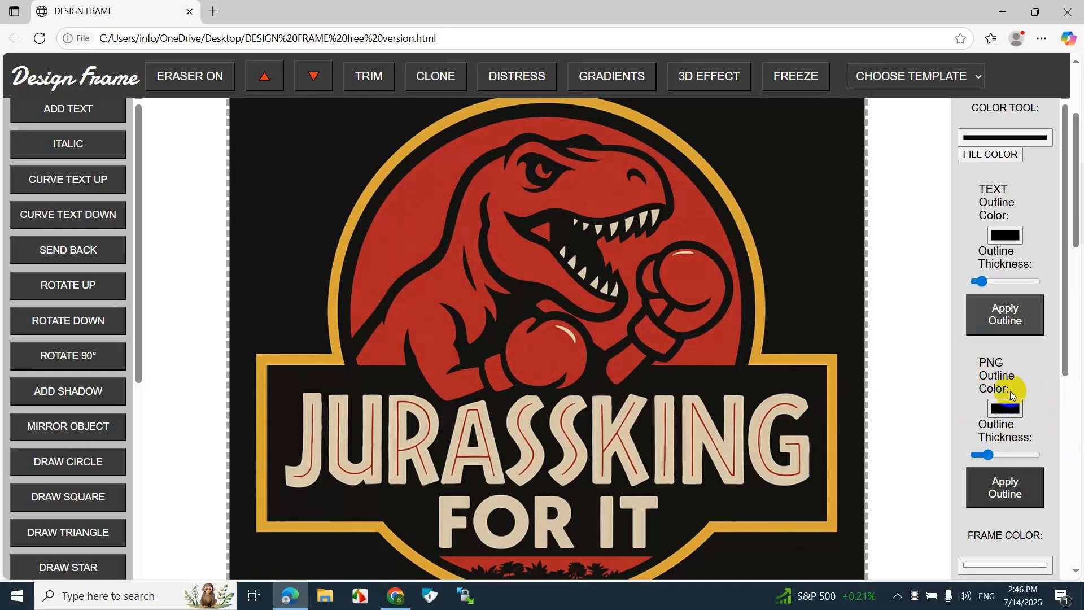
- Remove the black from the whole design with the Color Remover, sampling the design's background and raising the tolerance
{"action": "scroll", "coordinate": [1010, 390], "scroll_direction": "down", "scroll_amount": 5}
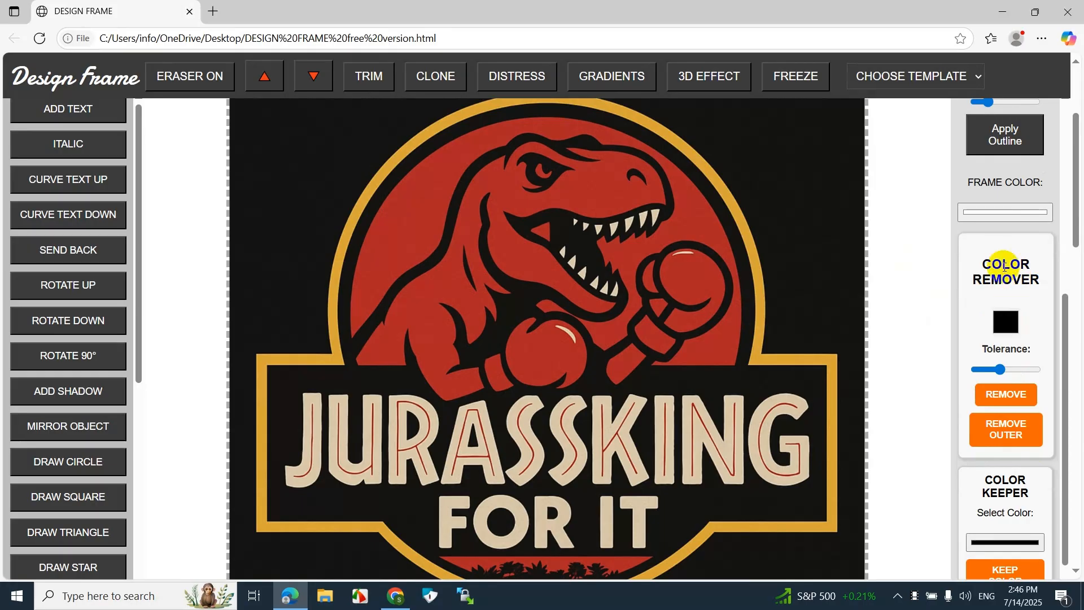
{"action": "left_click", "coordinate": [1008, 326]}
{"action": "left_click", "coordinate": [870, 453]}
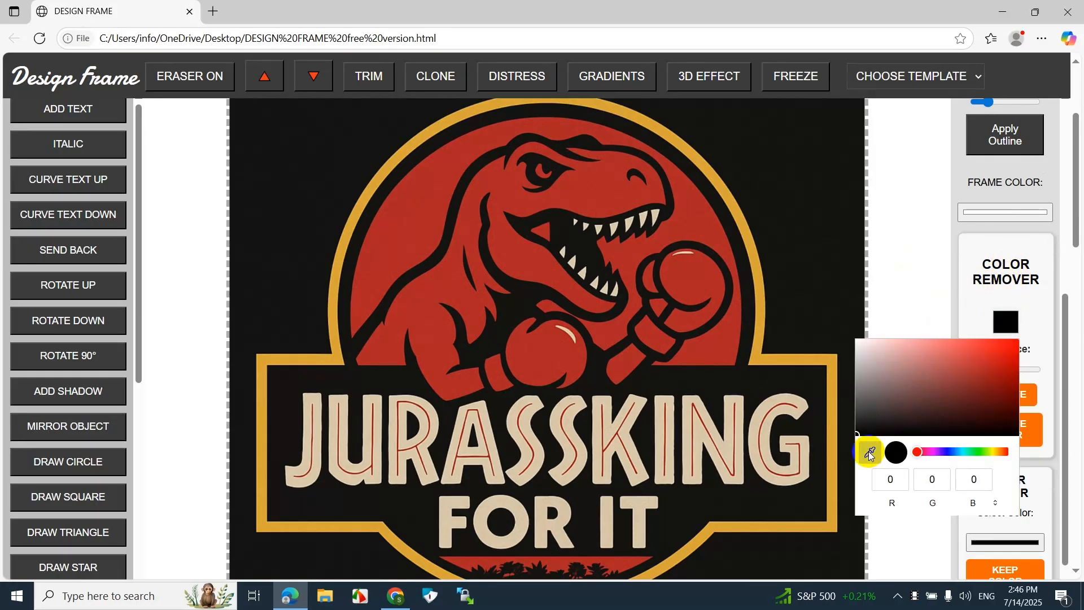
{"action": "left_click", "coordinate": [804, 320]}
{"action": "left_click", "coordinate": [804, 321]}
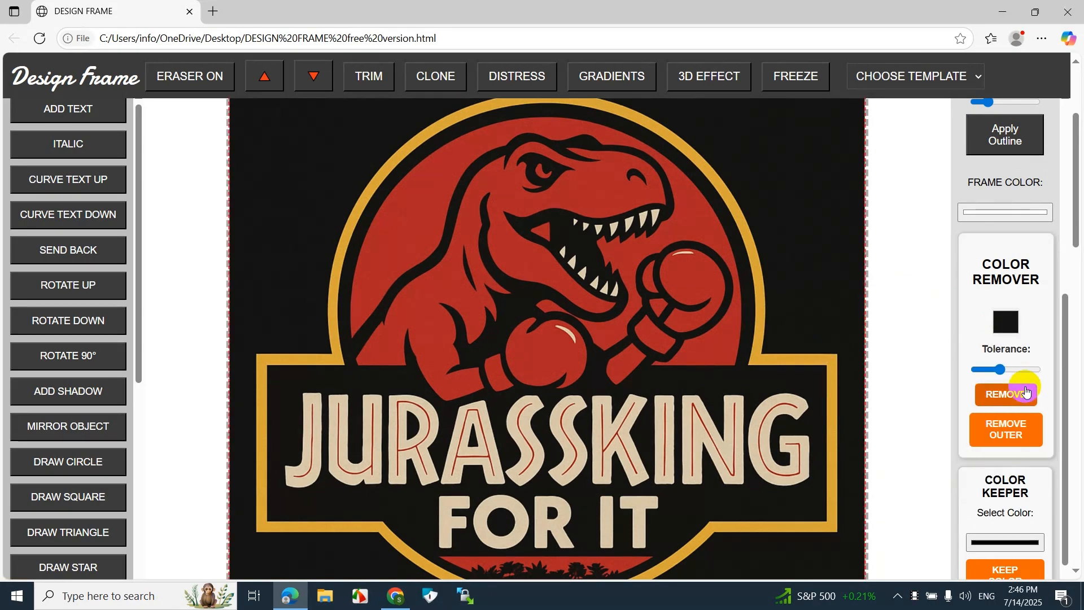
{"action": "left_click", "coordinate": [1003, 375]}
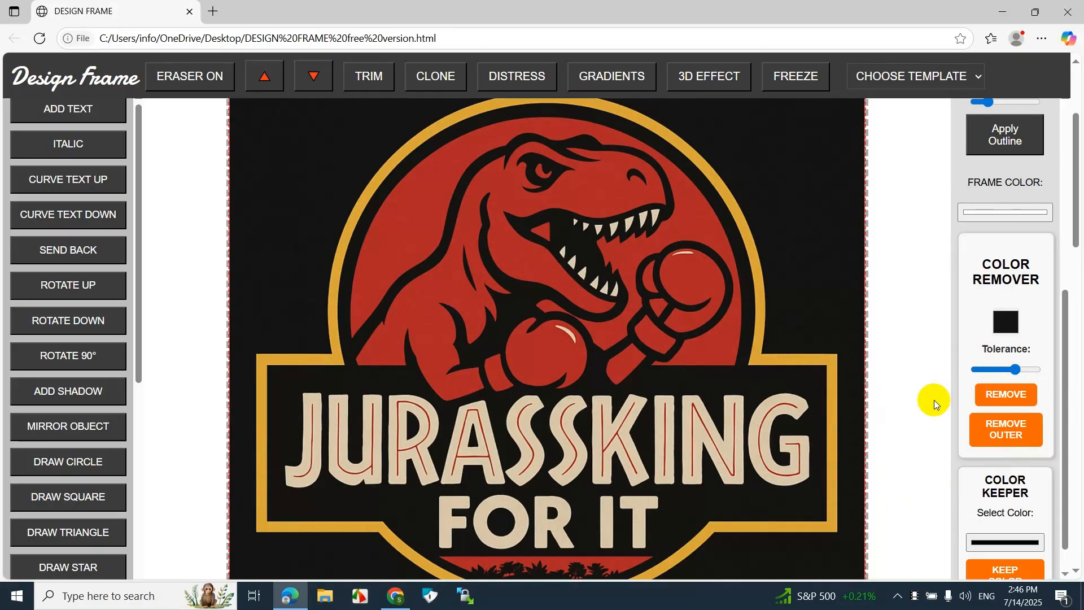
{"action": "left_click", "coordinate": [1016, 404]}
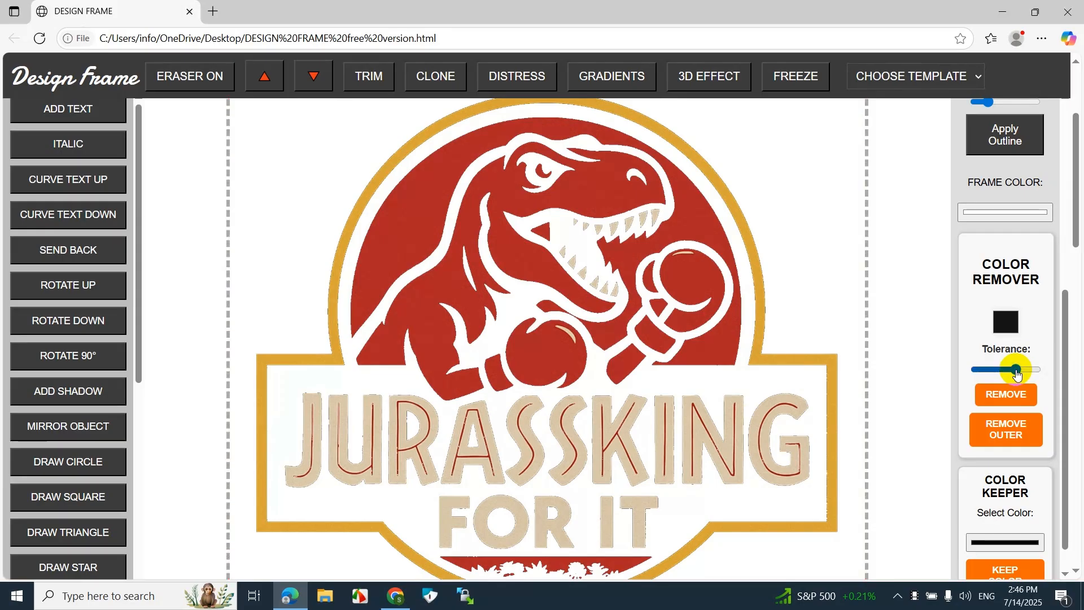
- Inspect the cut-out design and try a dark red frame color, RGB 72, 14, 14, behind it
{"action": "scroll", "coordinate": [885, 334], "scroll_direction": "down", "scroll_amount": 12}
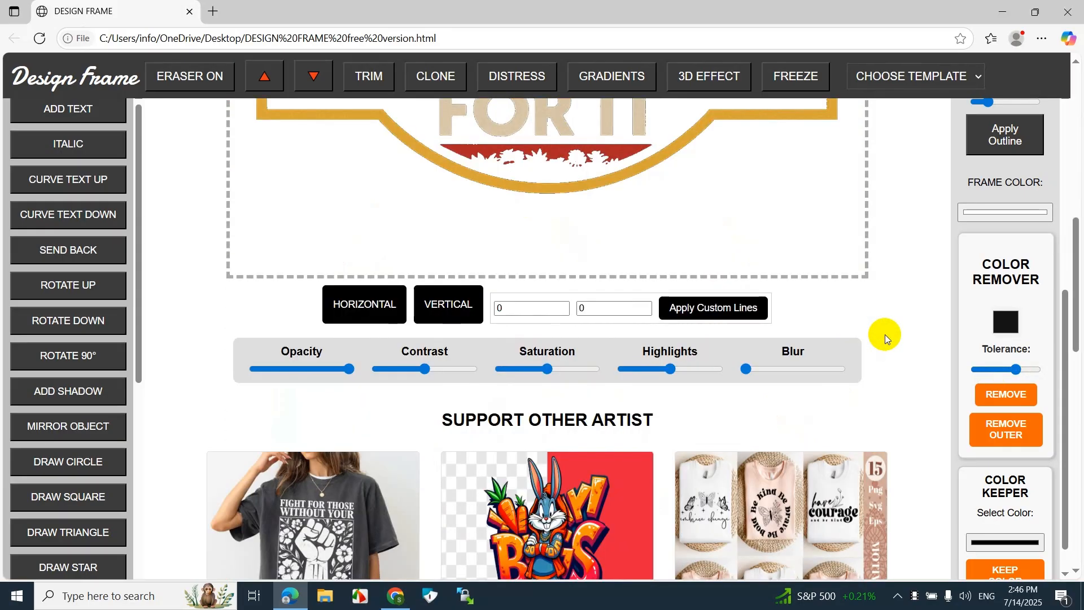
{"action": "scroll", "coordinate": [885, 334], "scroll_direction": "up", "scroll_amount": 15}
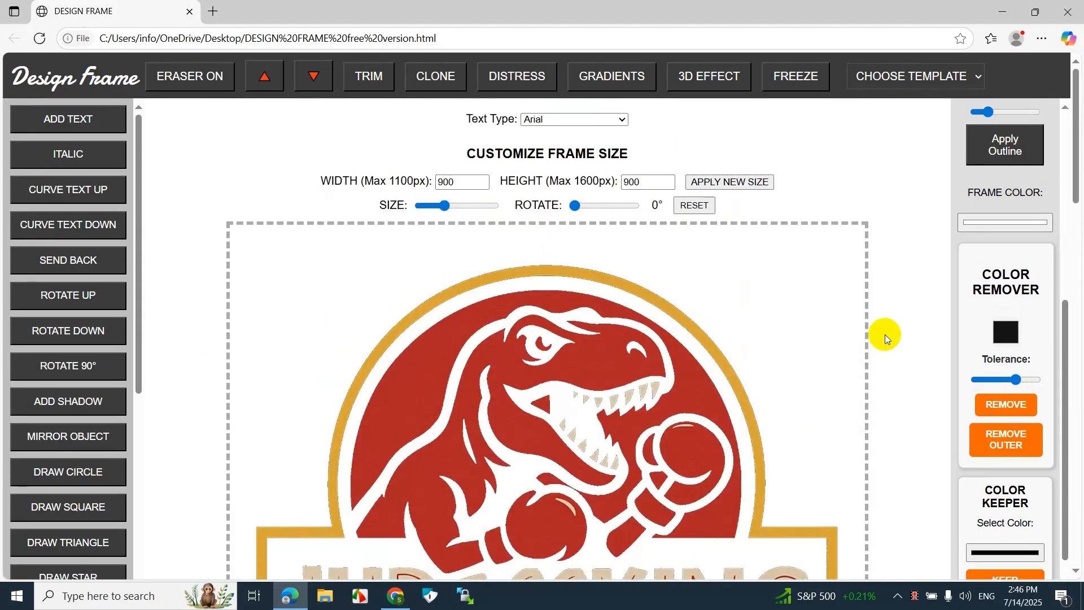
{"action": "left_click", "coordinate": [1017, 219]}
{"action": "mouse_move", "coordinate": [926, 282]}
{"action": "left_mouse_down"}
{"action": "mouse_move", "coordinate": [894, 338]}
{"action": "mouse_move", "coordinate": [888, 322]}
{"action": "mouse_move", "coordinate": [914, 297]}
{"action": "mouse_move", "coordinate": [920, 315]}
{"action": "mouse_move", "coordinate": [975, 288]}
{"action": "mouse_move", "coordinate": [980, 303]}
{"action": "mouse_move", "coordinate": [1010, 302]}
{"action": "mouse_move", "coordinate": [1020, 324]}
{"action": "mouse_move", "coordinate": [1021, 302]}
{"action": "left_mouse_up"}
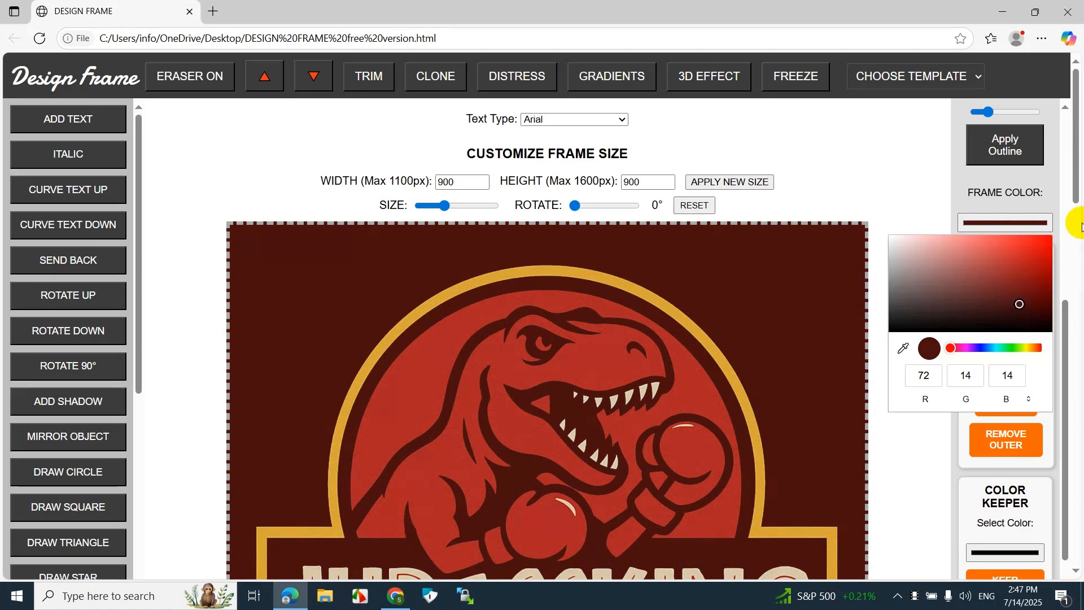
{"action": "scroll", "coordinate": [1081, 225], "scroll_direction": "down", "scroll_amount": 3}
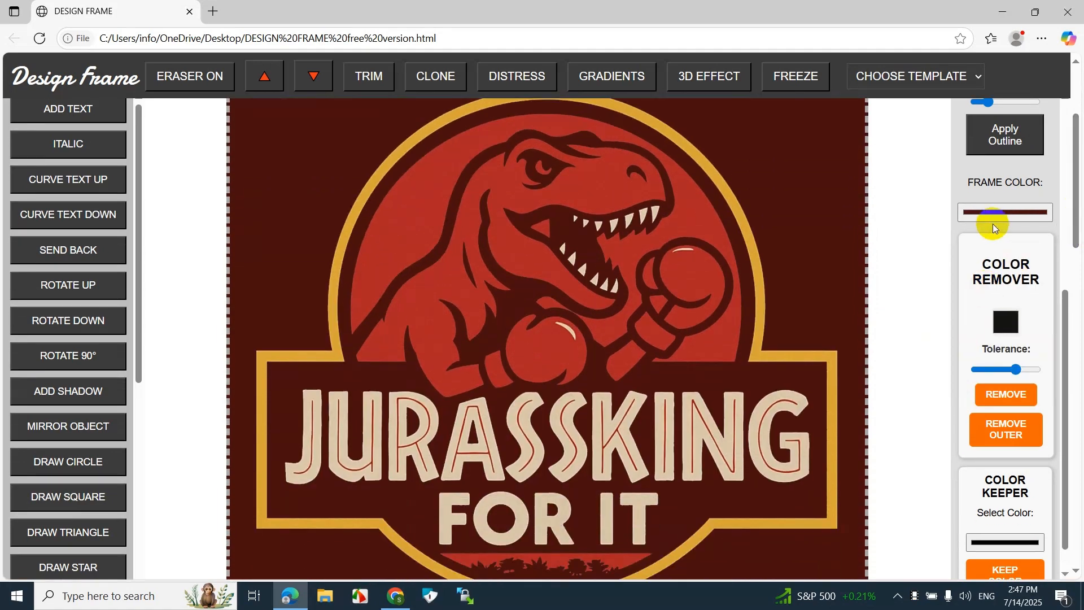
- Try navy (RGB 14, 26, 72), tan (RGB 176, 162, 94) and yellow (RGB 201, 204, 0) frame colors
{"action": "left_click", "coordinate": [1003, 218]}
{"action": "left_click", "coordinate": [983, 338]}
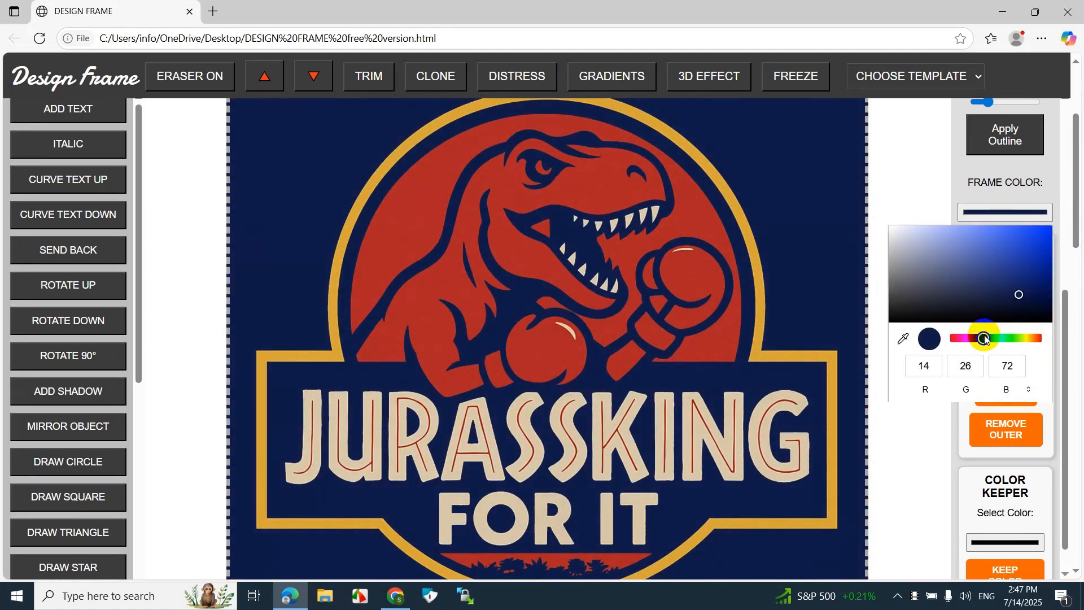
{"action": "left_click", "coordinate": [962, 280]}
{"action": "mouse_move", "coordinate": [962, 281]}
{"action": "left_mouse_down"}
{"action": "mouse_move", "coordinate": [960, 307]}
{"action": "mouse_move", "coordinate": [999, 307]}
{"action": "mouse_move", "coordinate": [1040, 261]}
{"action": "mouse_move", "coordinate": [977, 236]}
{"action": "mouse_move", "coordinate": [966, 256]}
{"action": "left_mouse_up"}
{"action": "left_click", "coordinate": [1024, 338]}
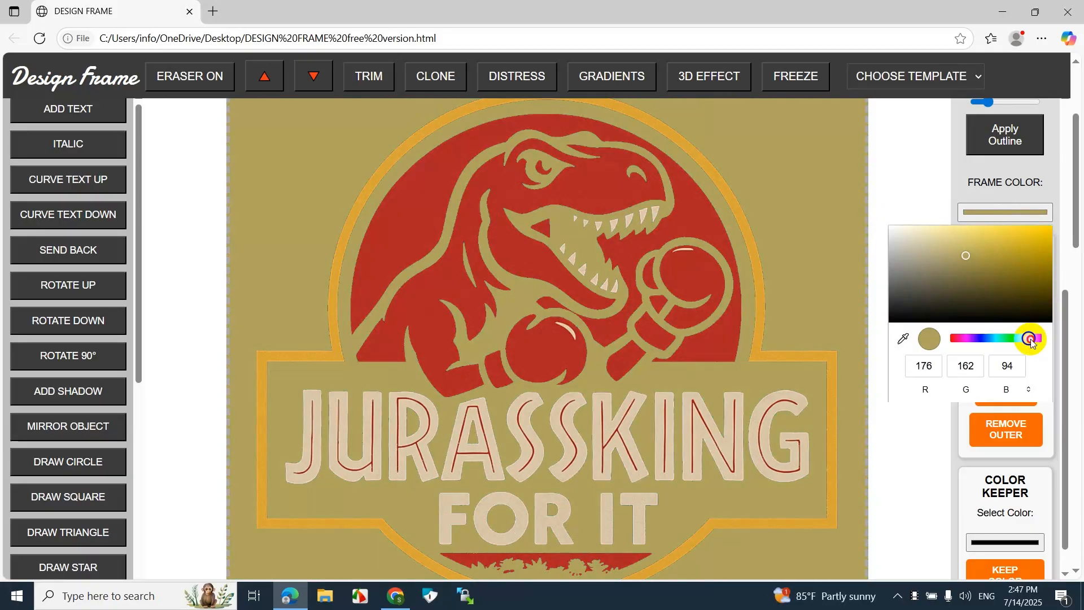
{"action": "mouse_move", "coordinate": [1031, 339]}
{"action": "left_mouse_down"}
{"action": "mouse_move", "coordinate": [1063, 222]}
{"action": "mouse_move", "coordinate": [1050, 246]}
{"action": "left_mouse_up"}
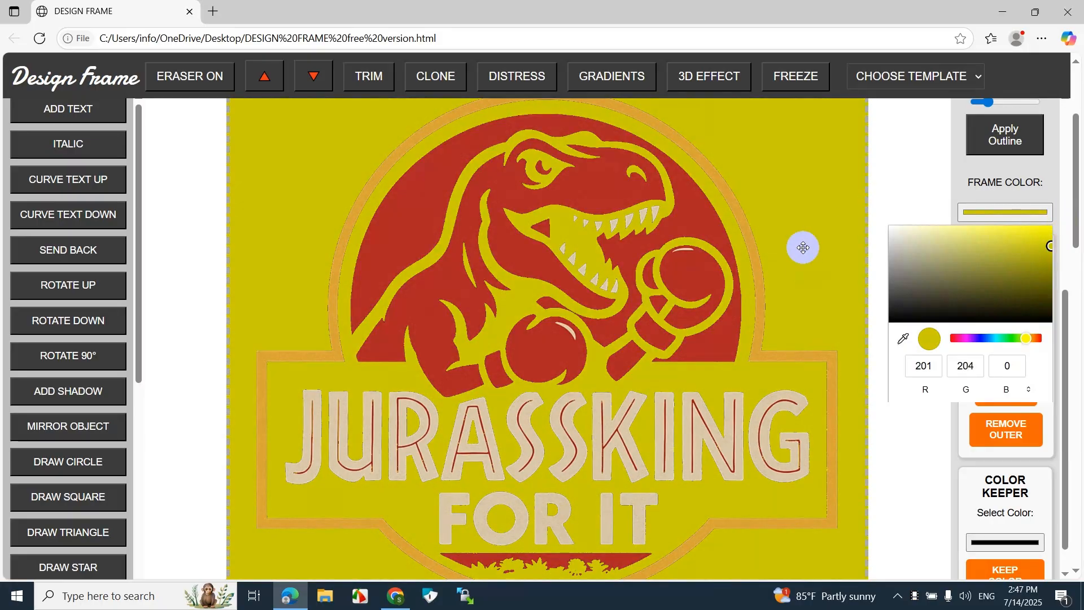
- Return the frame color to white and check the design from top to bottom
{"action": "left_click_drag", "start_coordinate": [916, 240], "coordinate": [864, 225]}
{"action": "left_click", "coordinate": [885, 174]}
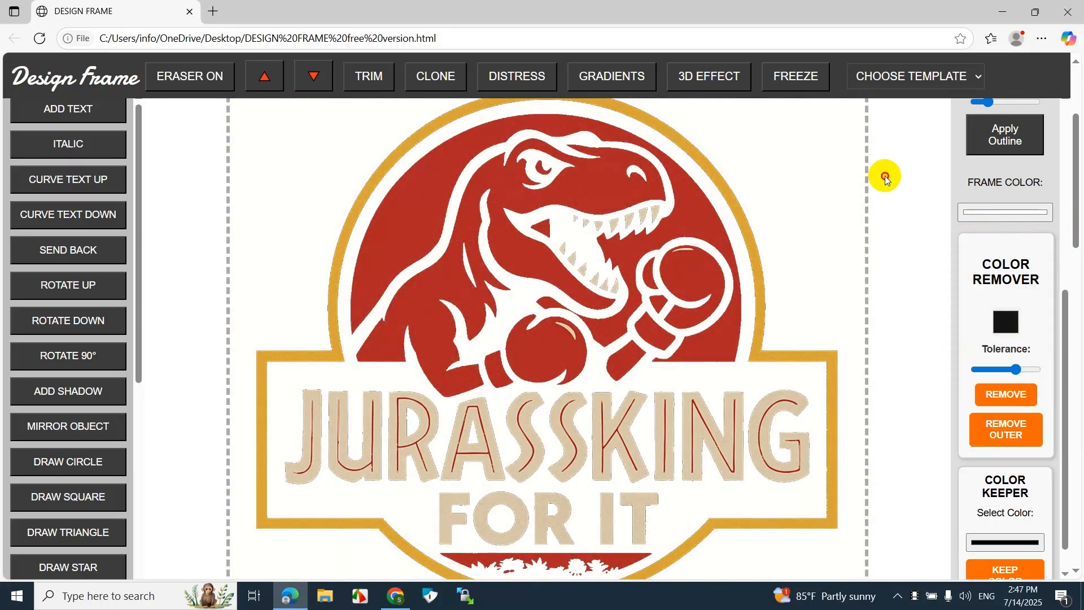
{"action": "scroll", "coordinate": [412, 330], "scroll_direction": "up", "scroll_amount": 3}
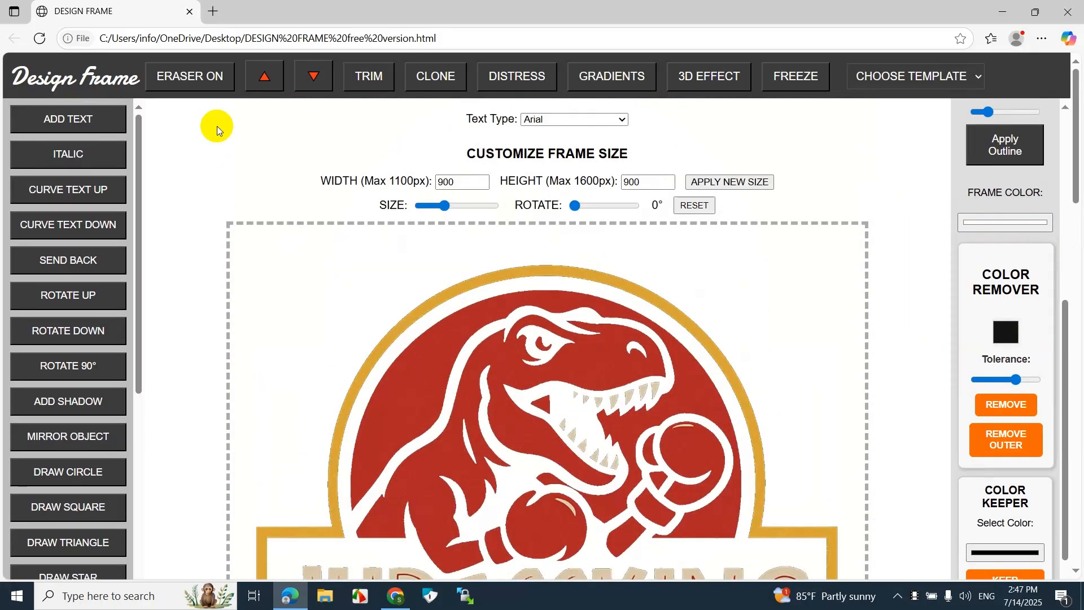
{"action": "scroll", "coordinate": [512, 356], "scroll_direction": "down", "scroll_amount": 5}
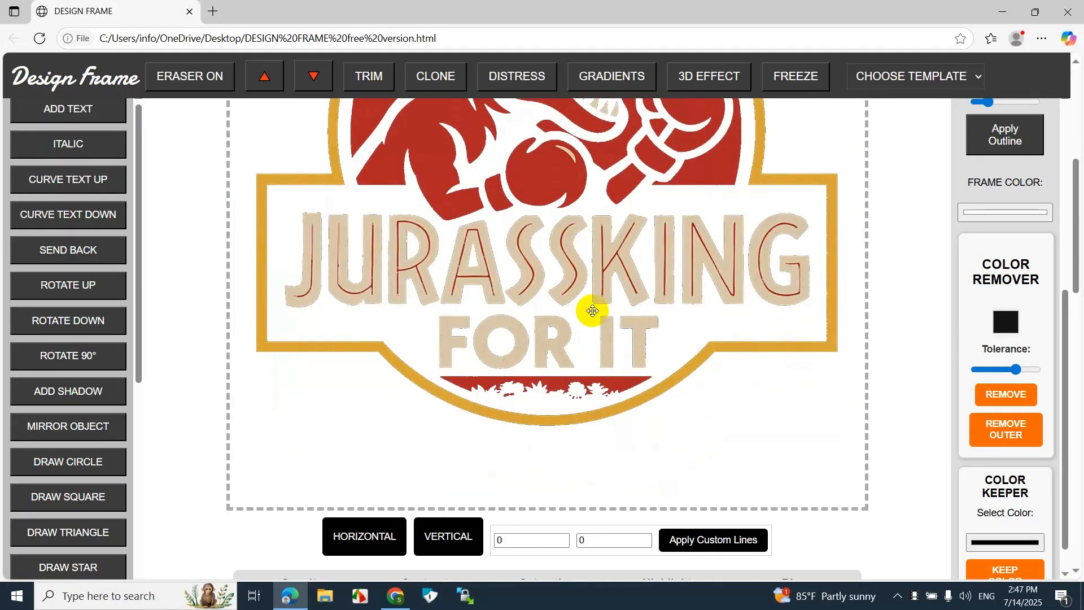
{"action": "scroll", "coordinate": [588, 395], "scroll_direction": "up", "scroll_amount": 5}
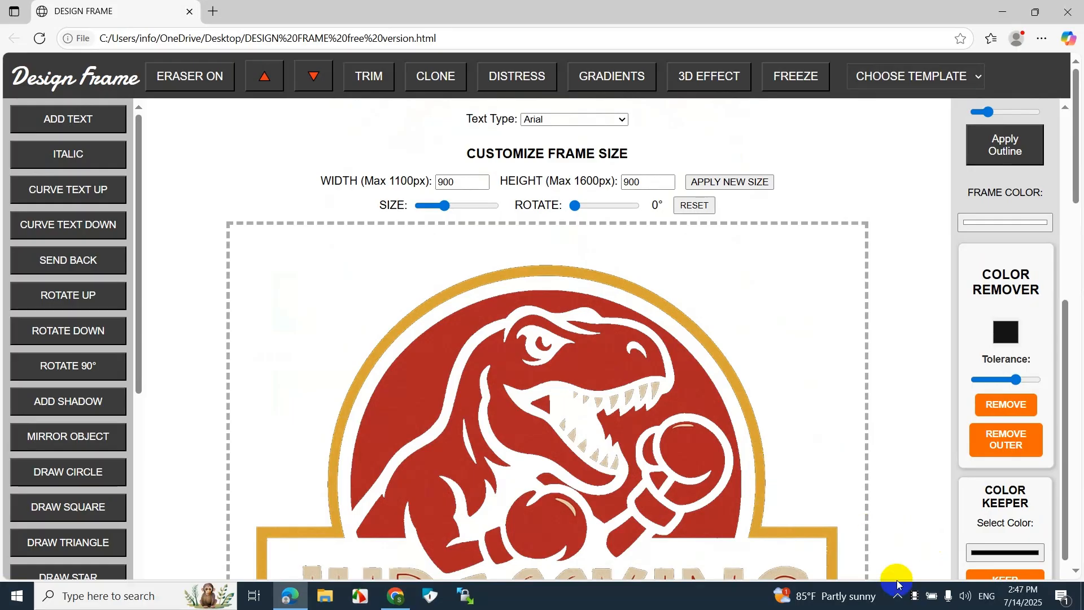
- On Google in a second browser tab, search for "distress effect png", accept the "distressed effect png" correction, and show the image results
{"action": "left_click", "coordinate": [915, 596]}
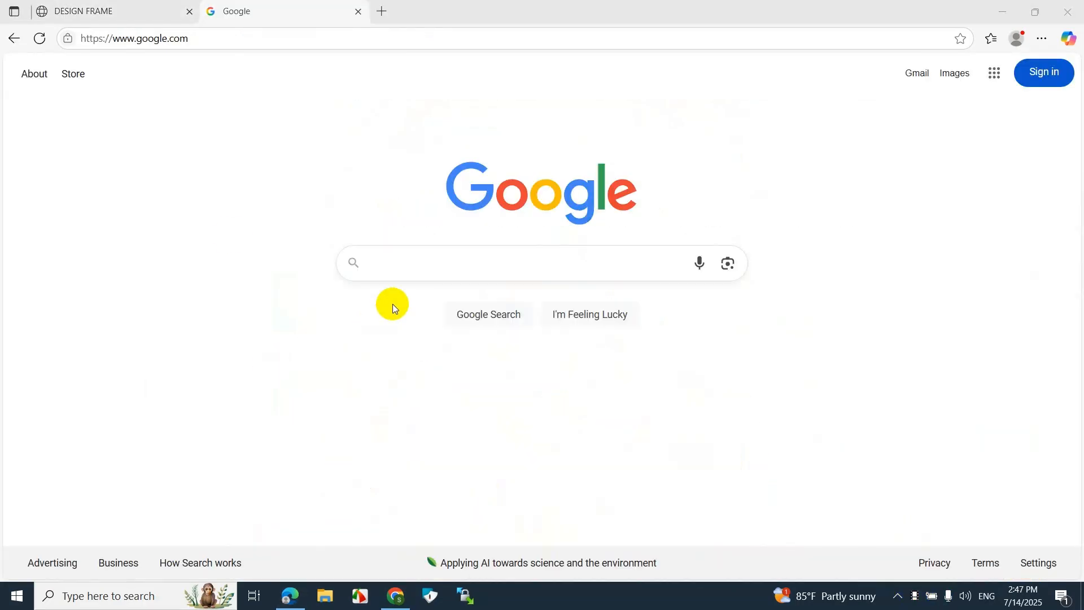
{"action": "left_click", "coordinate": [392, 269]}
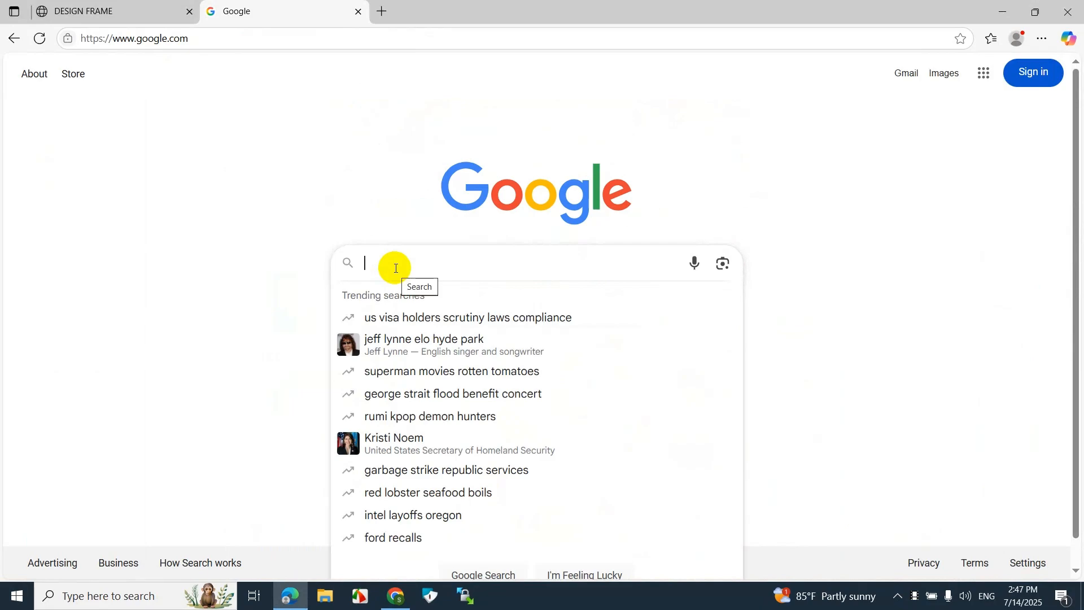
{"action": "type", "text": "dis"}
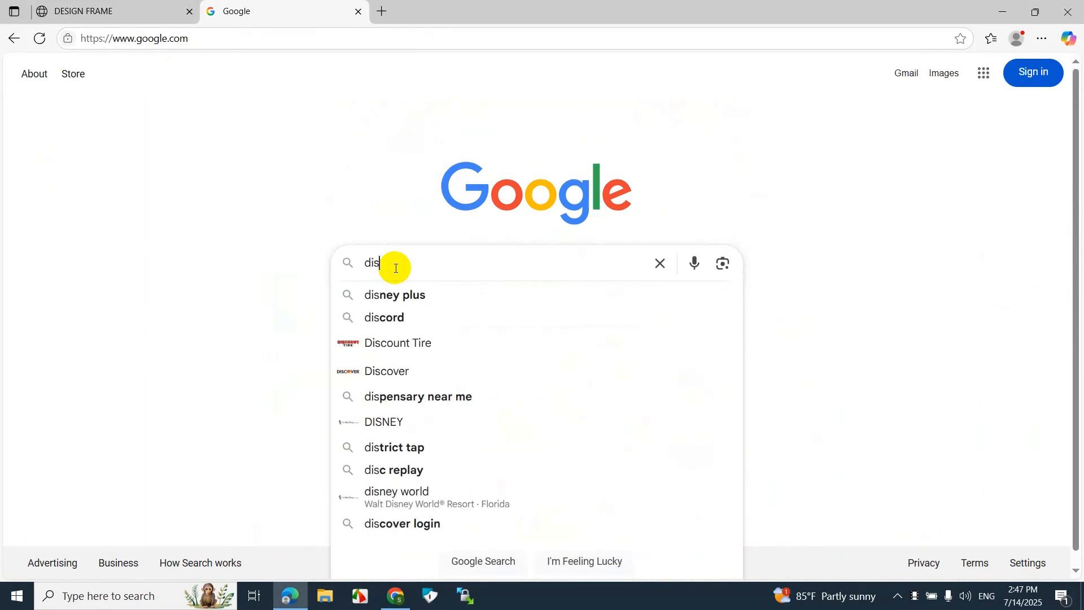
{"action": "type", "text": "tress effect png"}
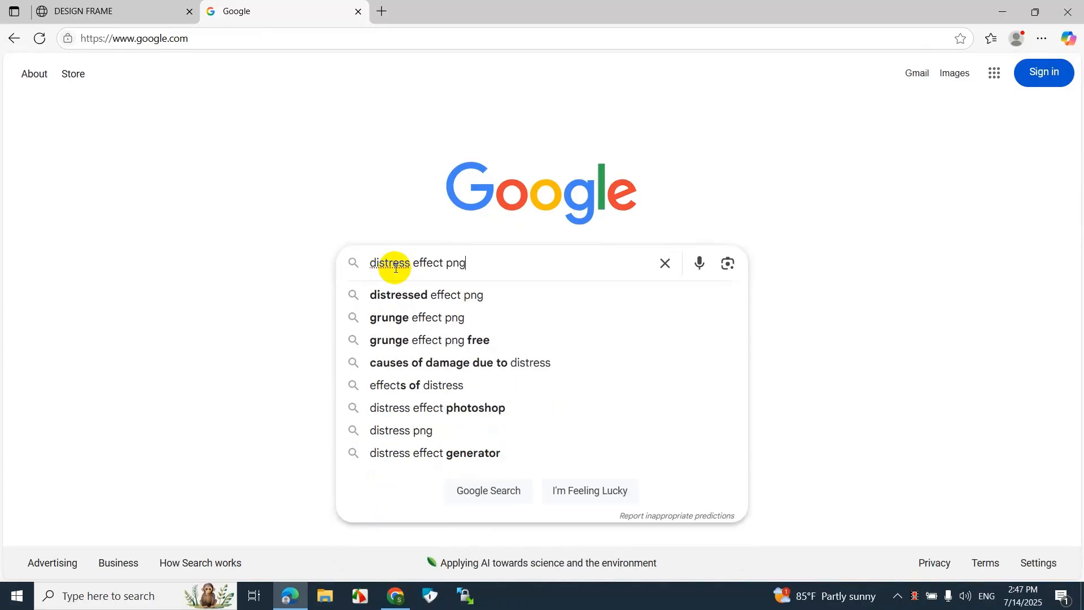
{"action": "key", "text": "Return"}
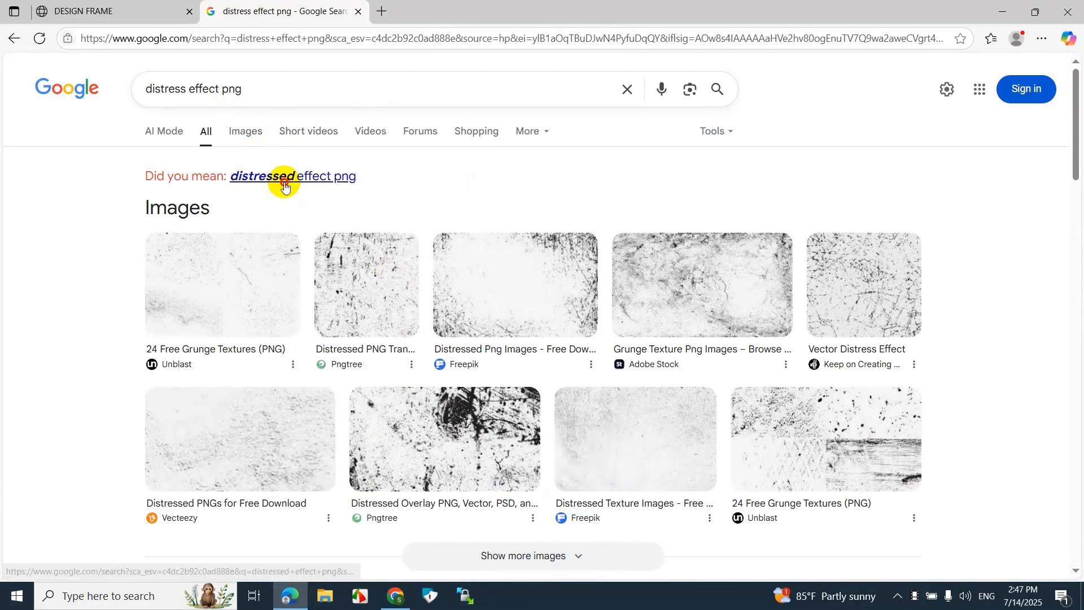
{"action": "left_click", "coordinate": [283, 176]}
{"action": "left_click", "coordinate": [243, 142]}
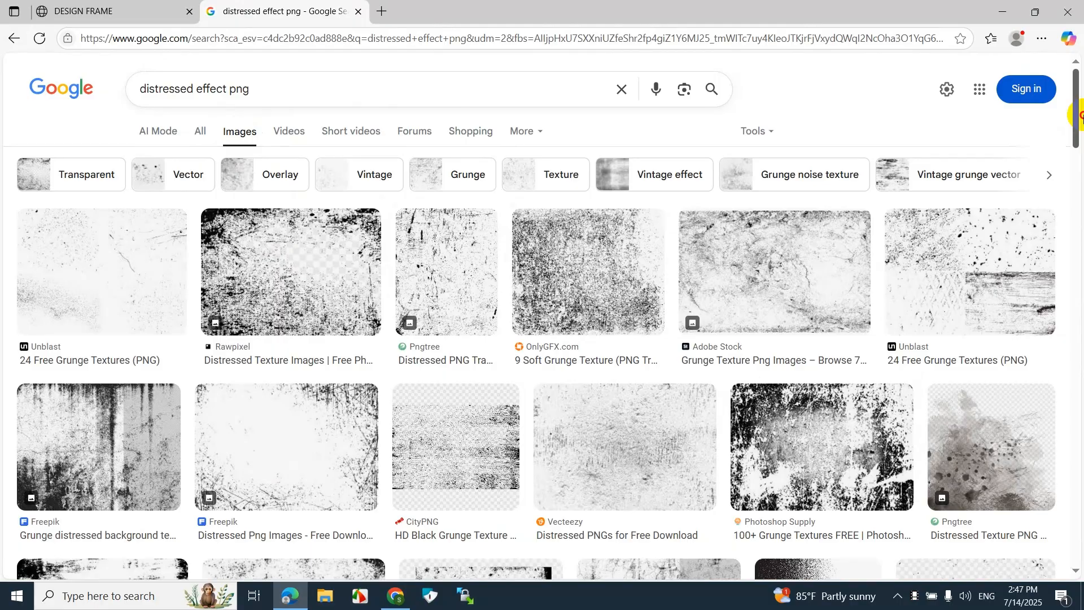
- Browse the distressed texture results, previewing the Adobe Stock scratched grunge texture and the Vecteezy distressed grunge noise overlay
{"action": "left_click_drag", "start_coordinate": [1078, 116], "coordinate": [1078, 246]}
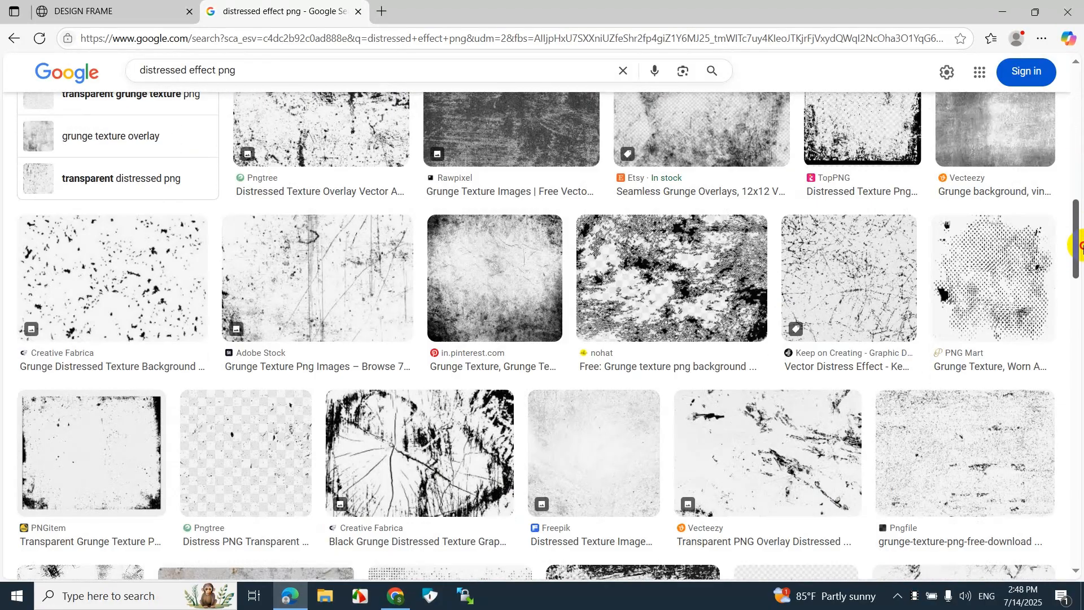
{"action": "left_click", "coordinate": [350, 295]}
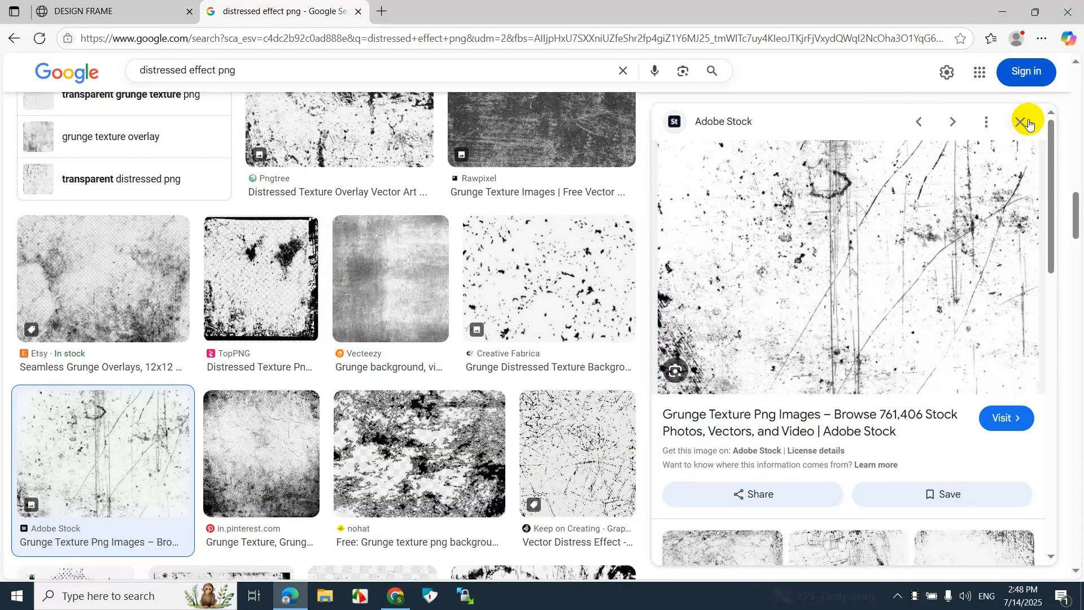
{"action": "left_click", "coordinate": [1028, 123]}
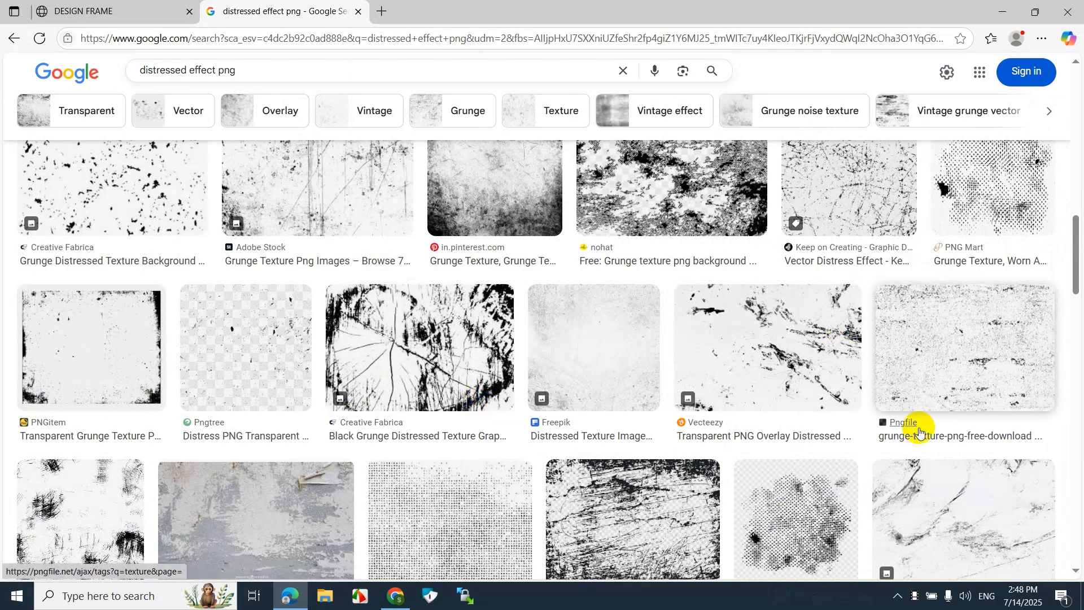
{"action": "left_click", "coordinate": [802, 344]}
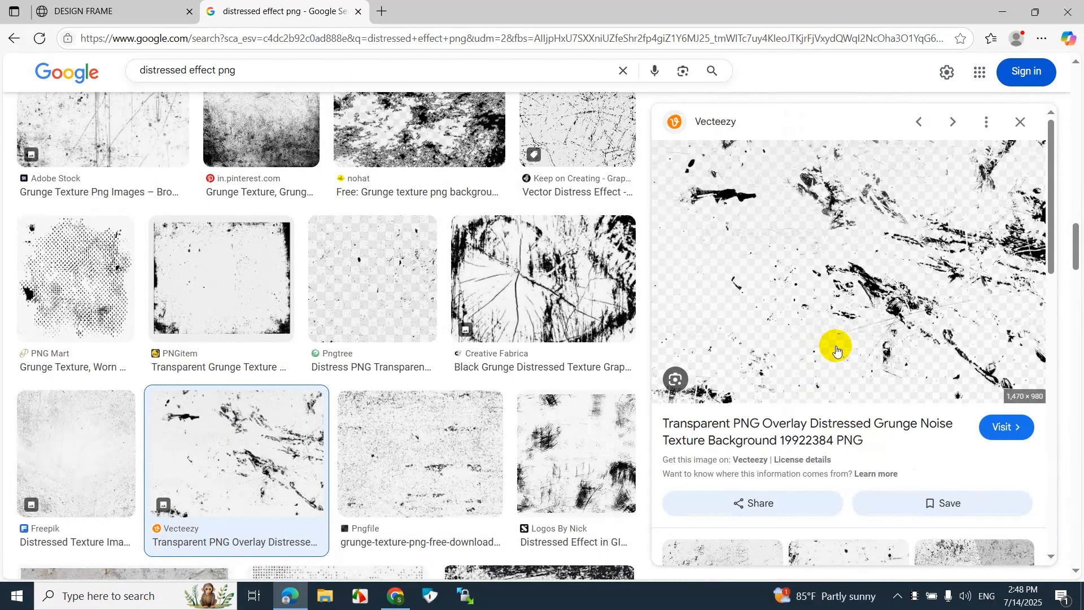
{"action": "left_click", "coordinate": [1019, 122]}
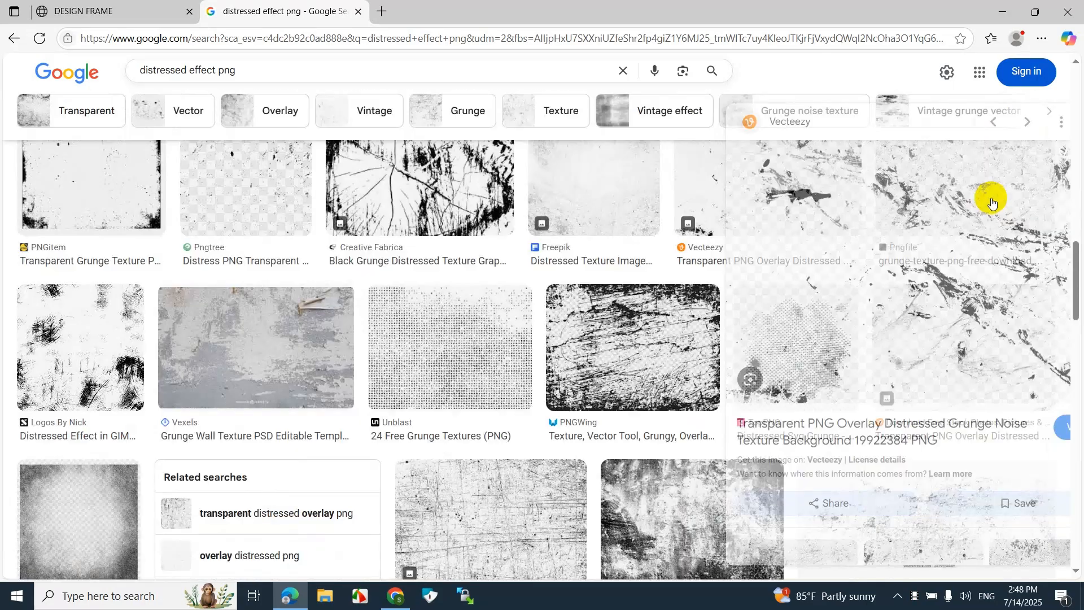
{"action": "scroll", "coordinate": [851, 327], "scroll_direction": "up", "scroll_amount": 6}
{"action": "scroll", "coordinate": [852, 333], "scroll_direction": "up", "scroll_amount": 4}
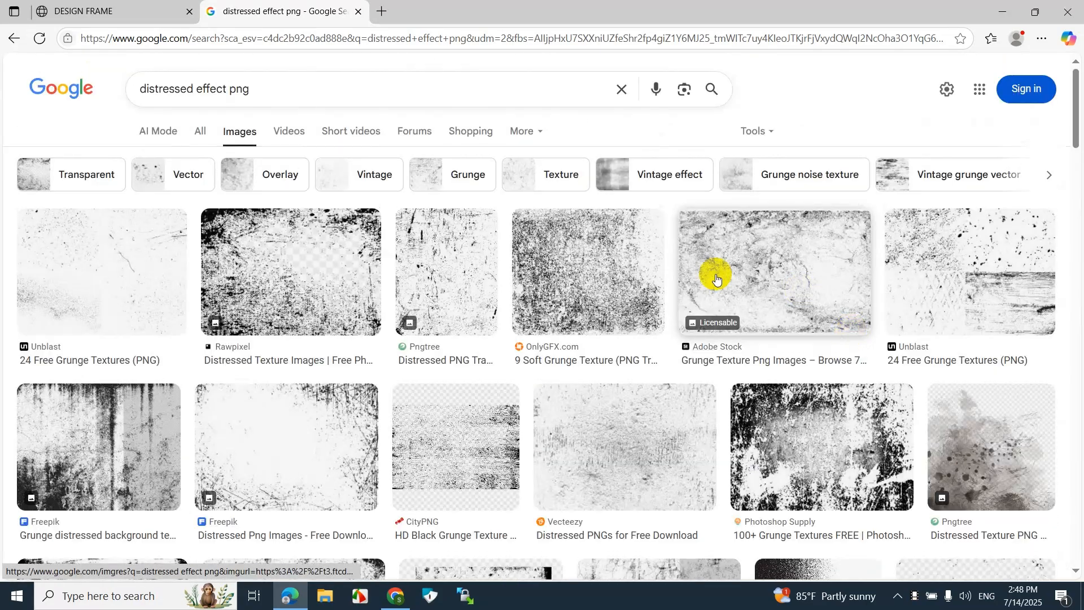
- Preview the Vecteezy "Distressed PNGs for Free Download" textures and the Freepik distressed border texture
{"action": "left_click", "coordinate": [653, 440]}
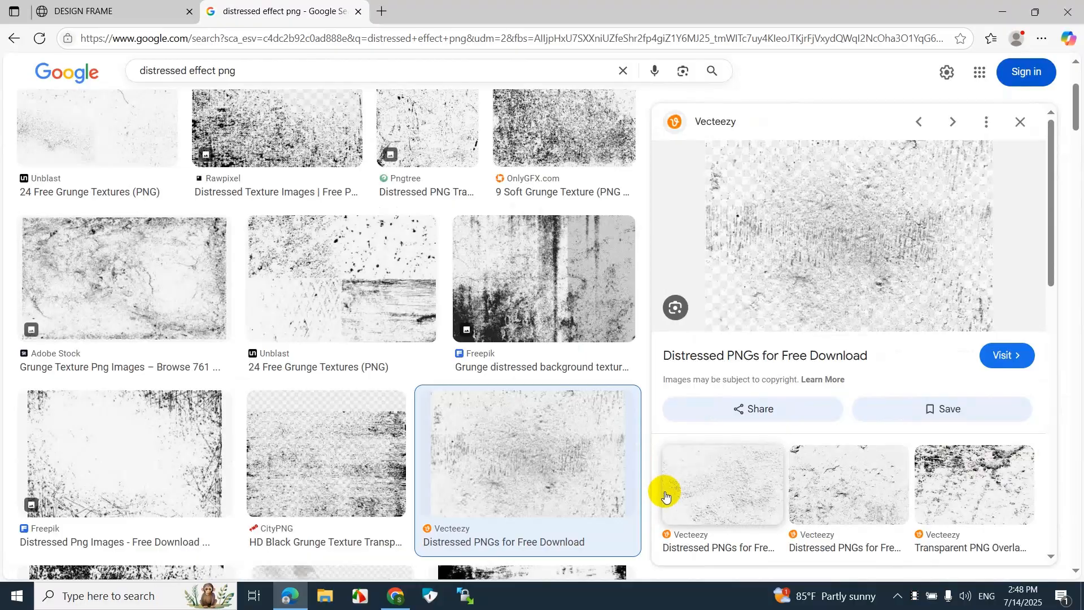
{"action": "left_click", "coordinate": [819, 499]}
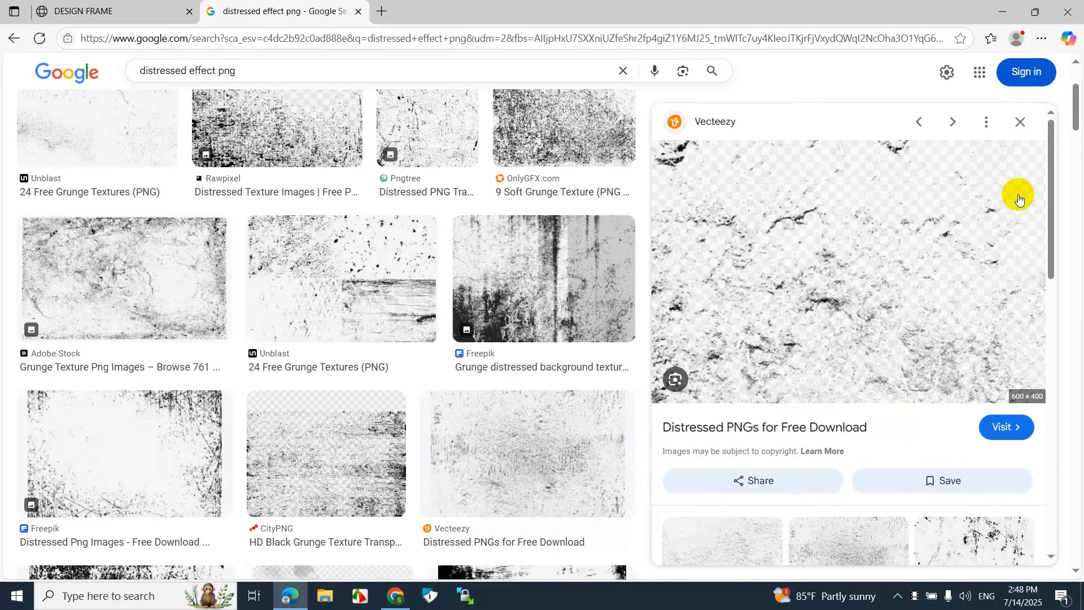
{"action": "left_click", "coordinate": [1025, 120]}
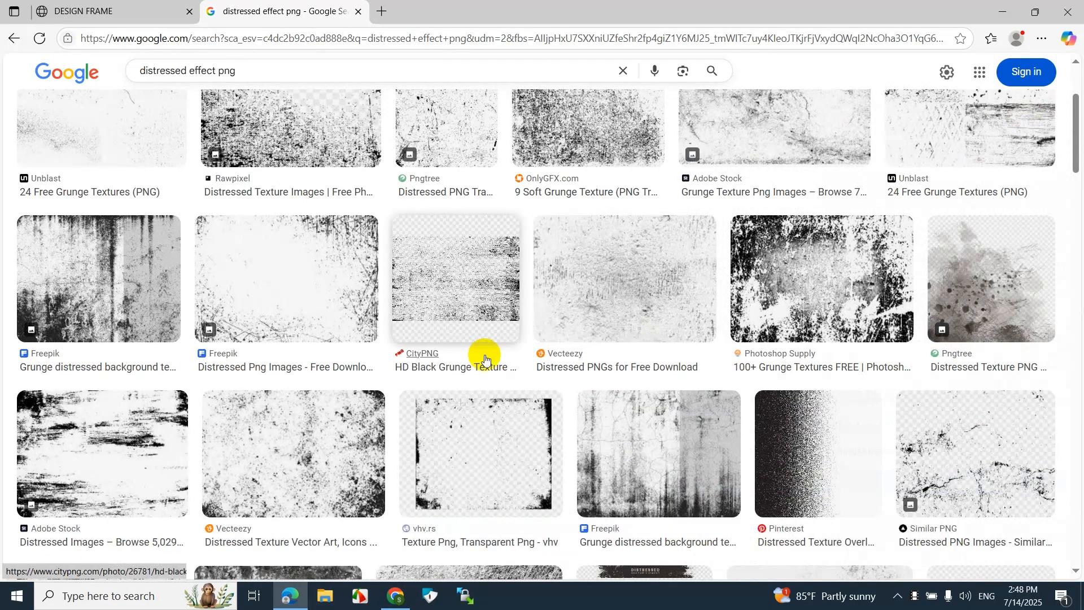
{"action": "left_click", "coordinate": [339, 291]}
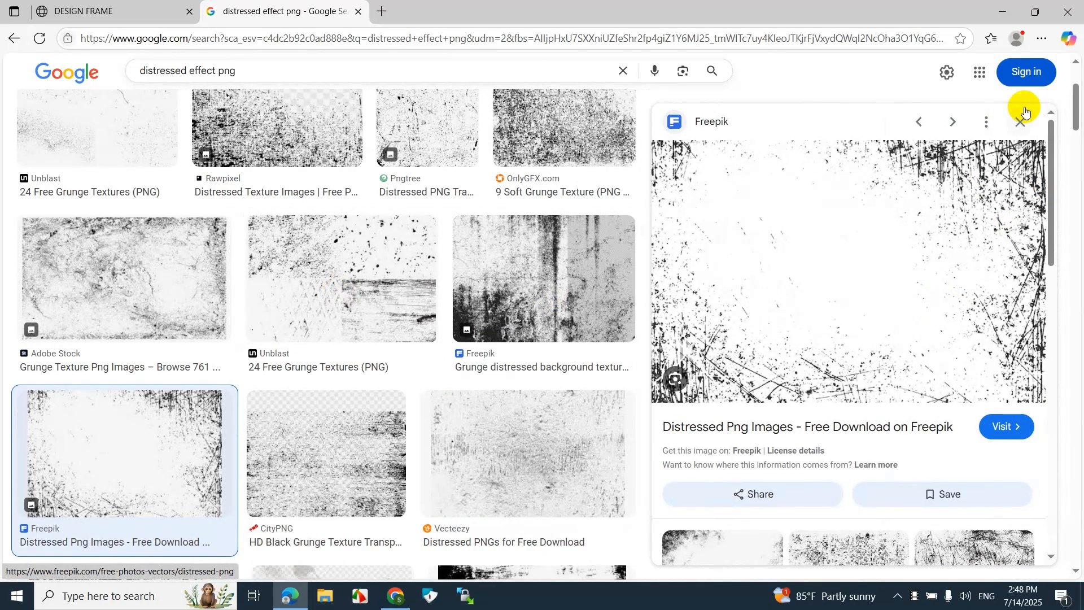
{"action": "left_click", "coordinate": [1020, 121]}
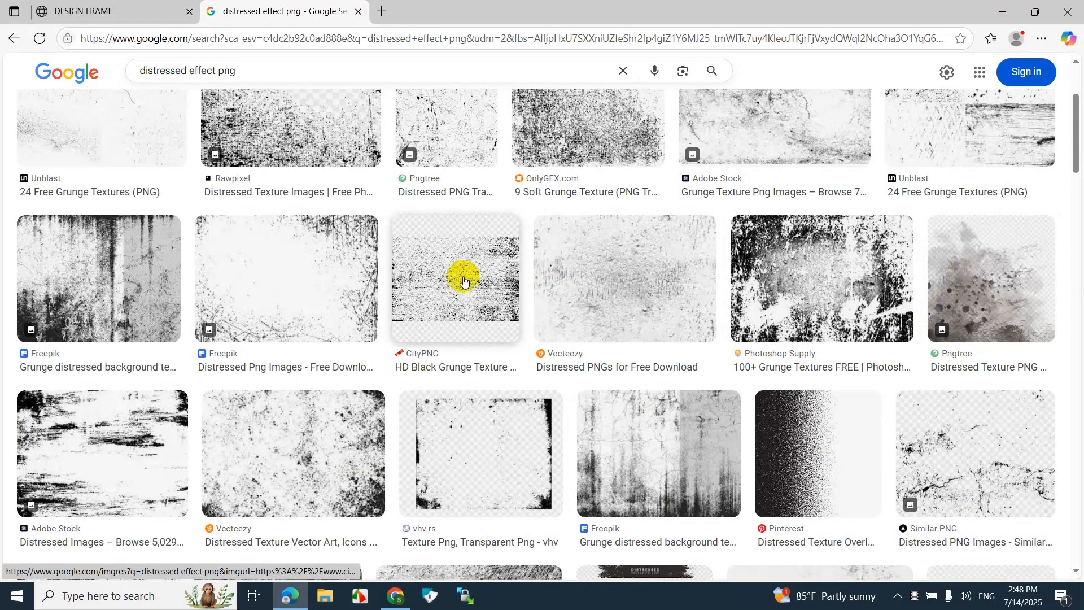
{"action": "scroll", "coordinate": [460, 278], "scroll_direction": "up", "scroll_amount": 3}
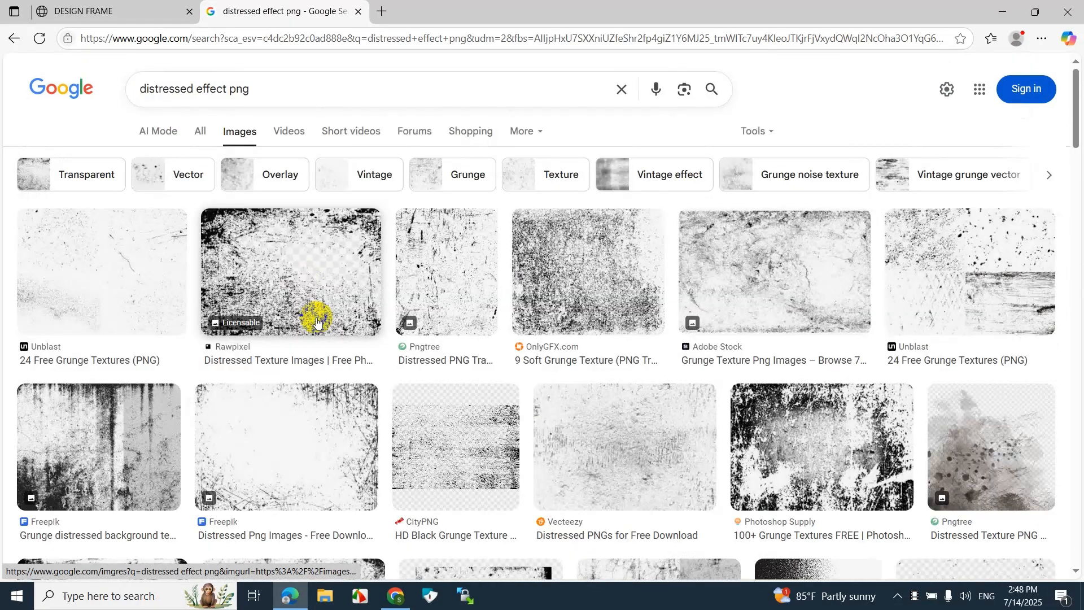
- Preview the Pngtree distressed texture with its related images, including one from Freepik, and browse further down the results
{"action": "left_click", "coordinate": [480, 300]}
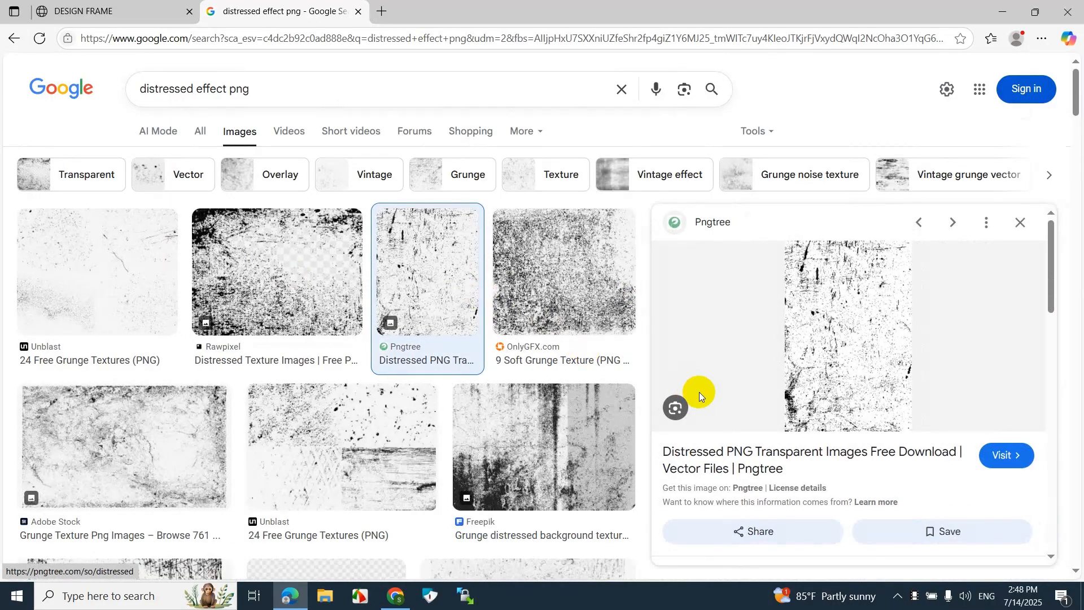
{"action": "scroll", "coordinate": [1004, 317], "scroll_direction": "down", "scroll_amount": 5}
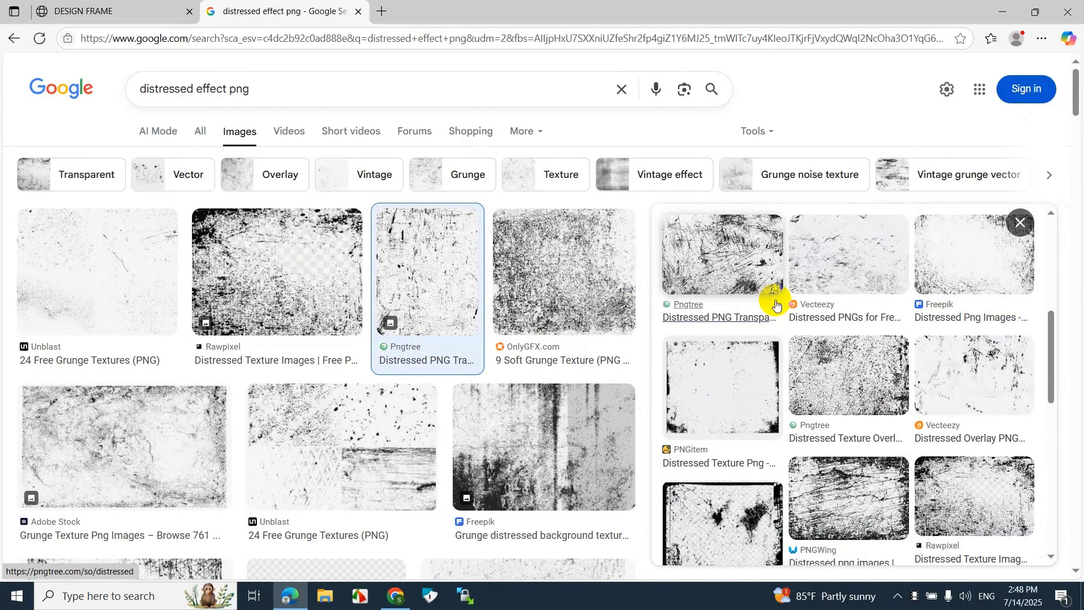
{"action": "left_click", "coordinate": [947, 276]}
{"action": "left_click", "coordinate": [1020, 222]}
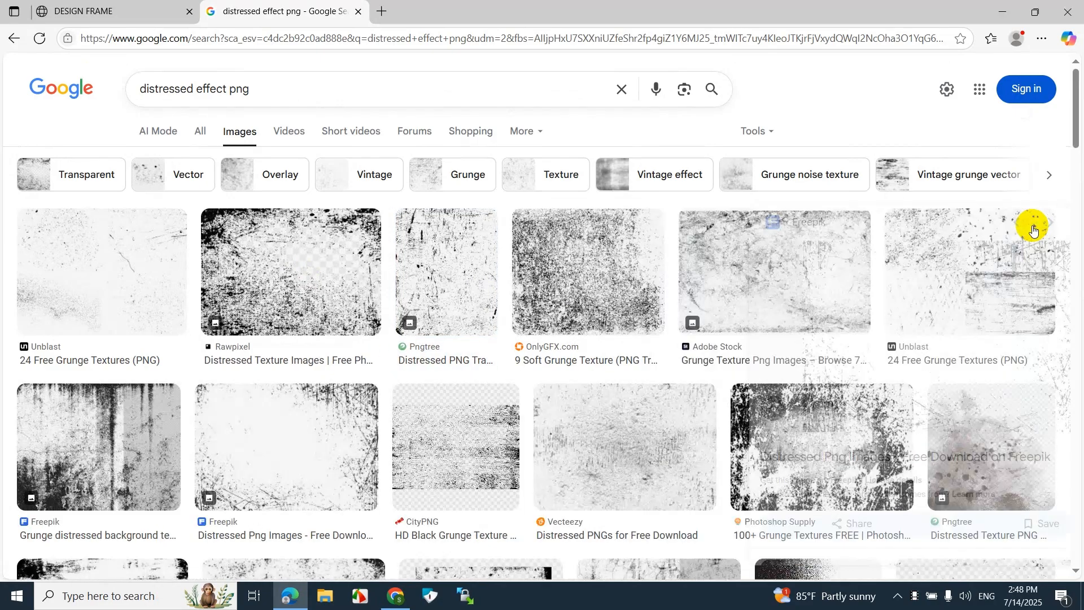
{"action": "scroll", "coordinate": [846, 361], "scroll_direction": "down", "scroll_amount": 5}
{"action": "scroll", "coordinate": [732, 358], "scroll_direction": "down", "scroll_amount": 6}
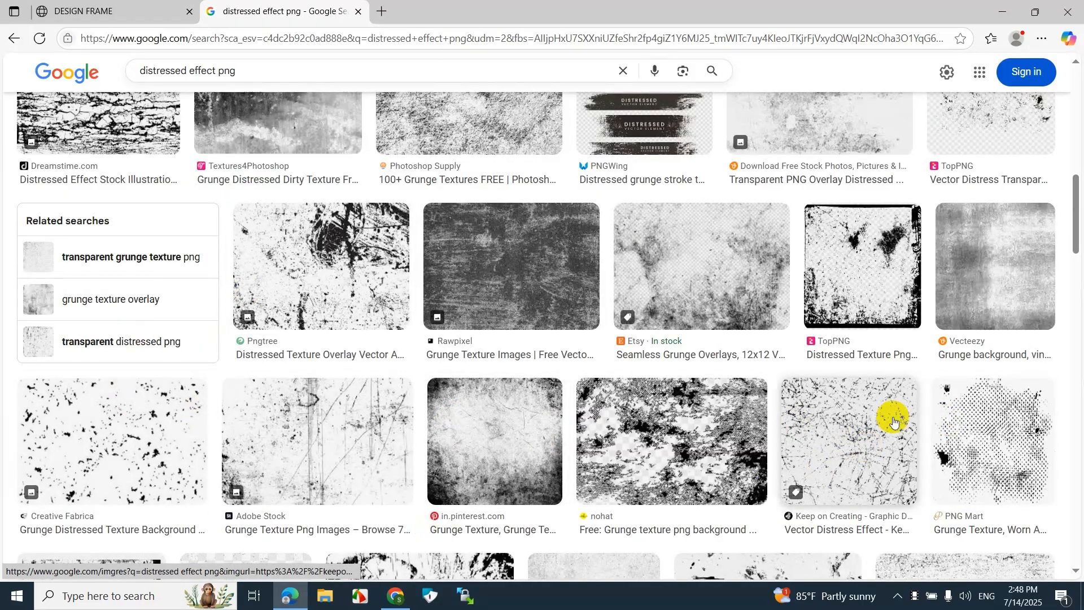
{"action": "scroll", "coordinate": [760, 465], "scroll_direction": "down", "scroll_amount": 5}
- Copy the Pngtree "Distressing PNG Transparent Images" texture and paste it onto the Jurassking design in the Design Frame tab
{"action": "left_click", "coordinate": [527, 294]}
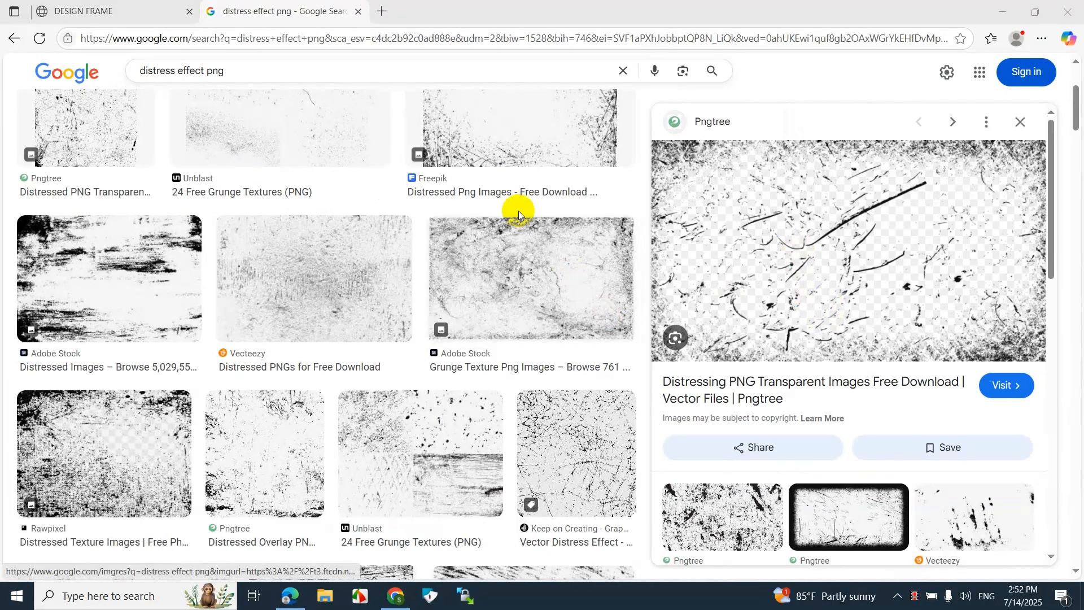
{"action": "right_click", "coordinate": [791, 255]}
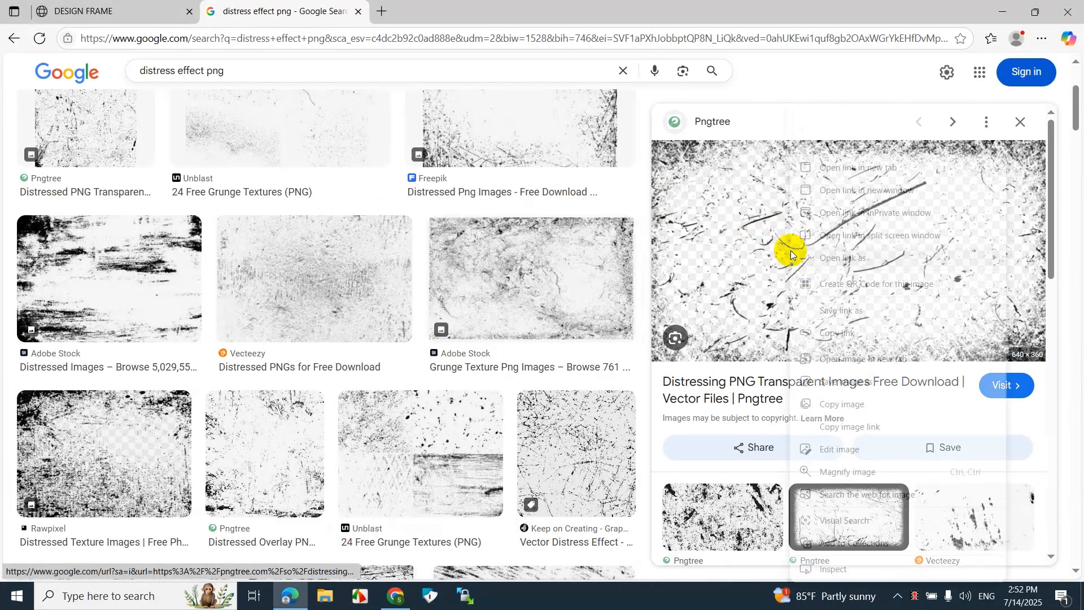
{"action": "left_click", "coordinate": [836, 403]}
{"action": "left_click", "coordinate": [152, 5]}
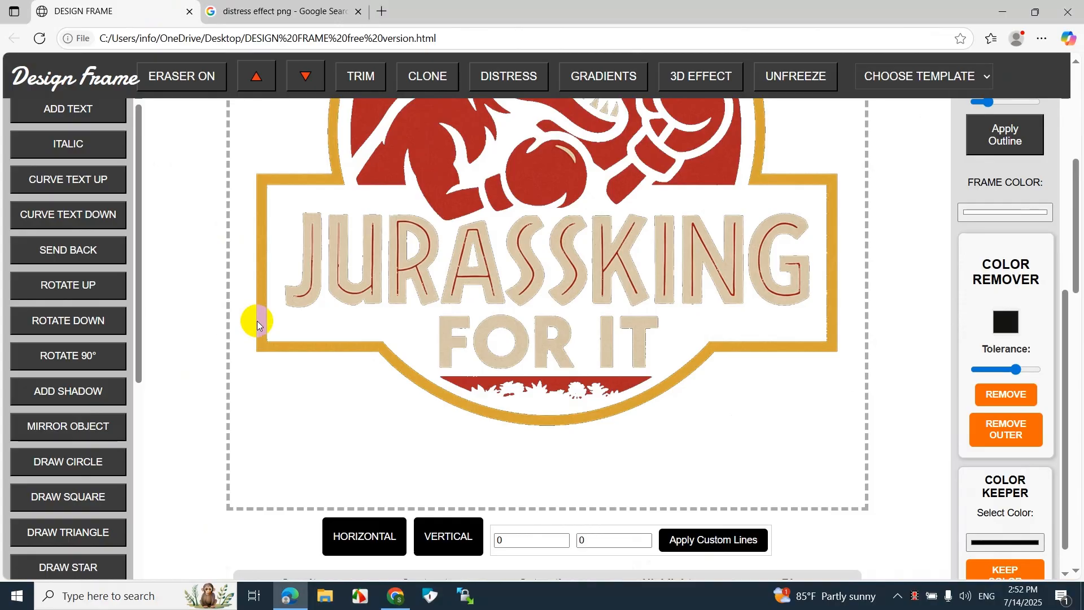
{"action": "key", "text": "ctrl+v"}
- Enlarge the pasted distress texture to 900 × 506 px so it spans the full frame width
{"action": "scroll", "coordinate": [663, 285], "scroll_direction": "up", "scroll_amount": 6}
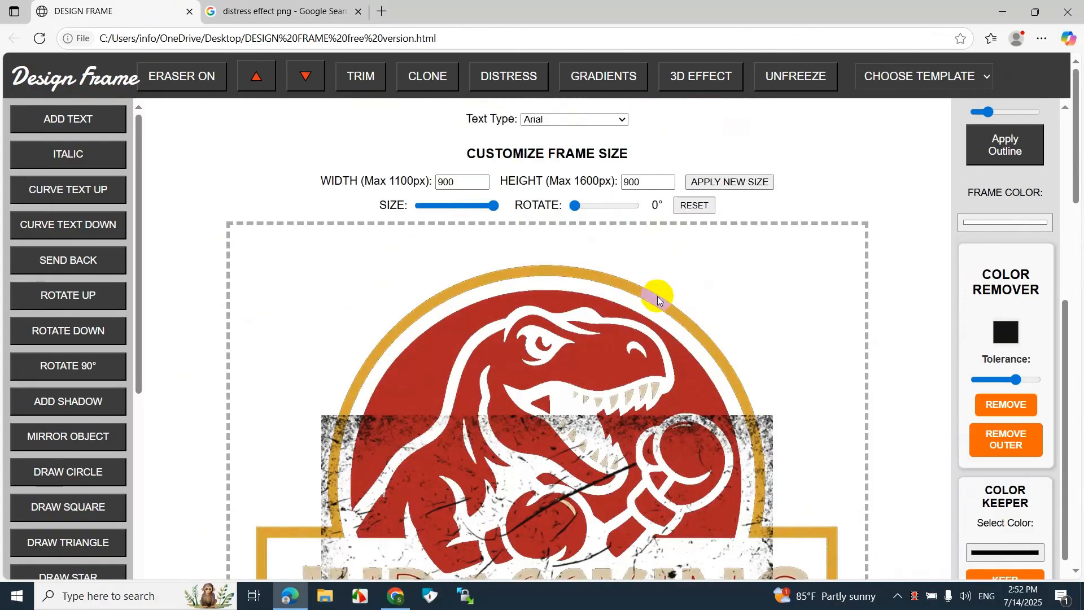
{"action": "scroll", "coordinate": [596, 455], "scroll_direction": "down", "scroll_amount": 2}
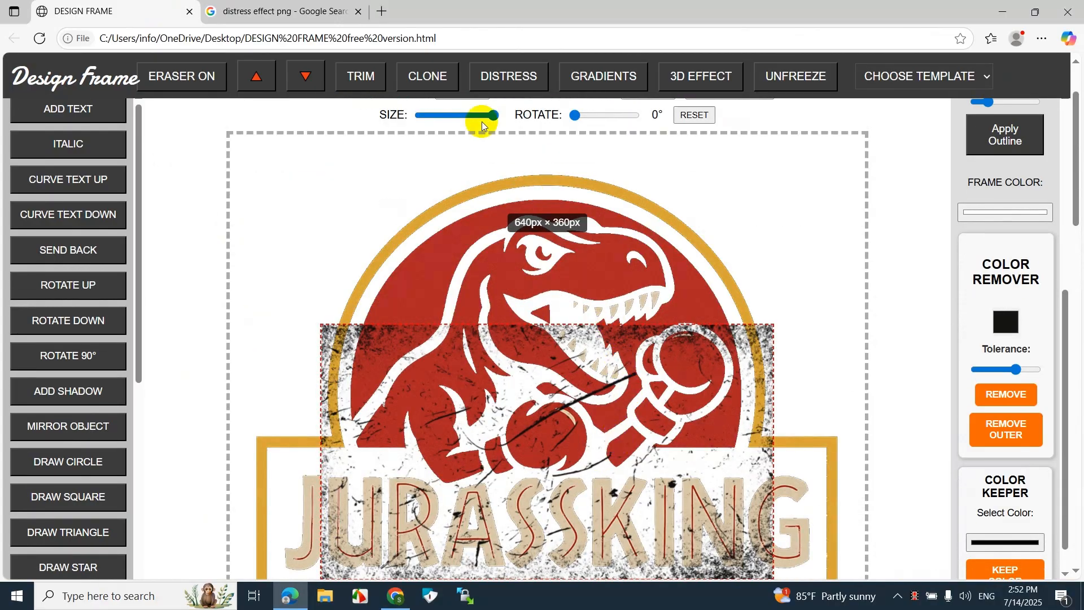
{"action": "left_click_drag", "start_coordinate": [490, 116], "coordinate": [545, 275]}
{"action": "scroll", "coordinate": [545, 275], "scroll_direction": "down", "scroll_amount": 12}
{"action": "scroll", "coordinate": [545, 275], "scroll_direction": "up", "scroll_amount": 12}
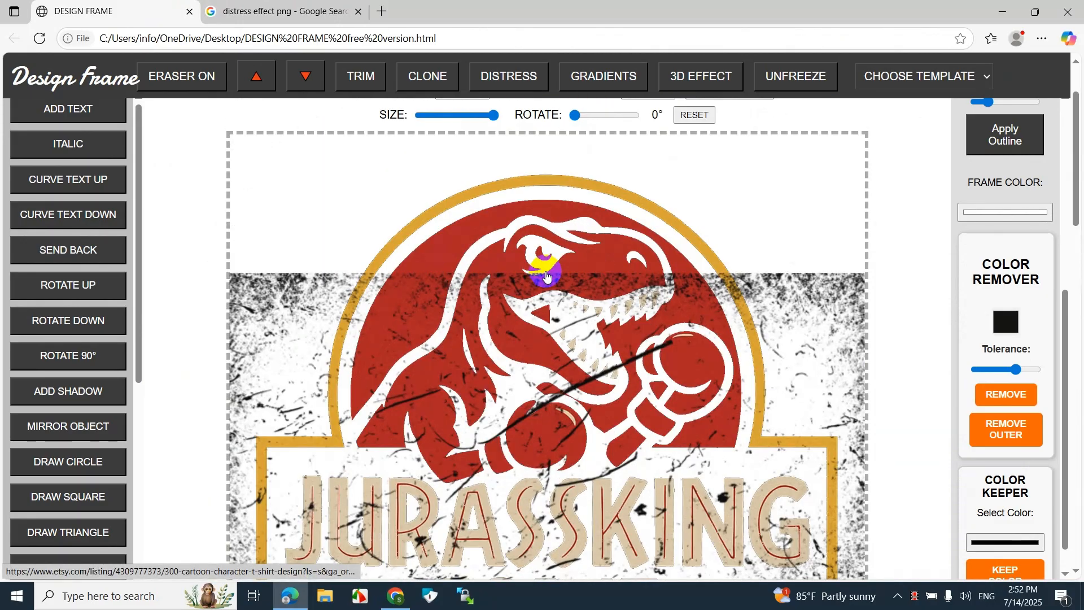
{"action": "scroll", "coordinate": [416, 310], "scroll_direction": "down", "scroll_amount": 1}
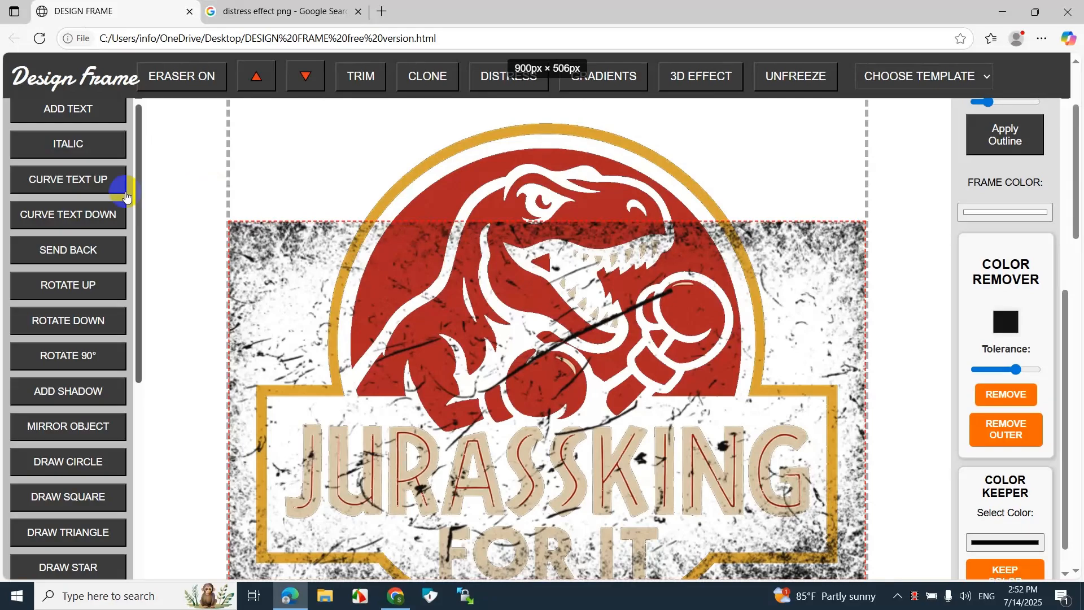
- Rotate the distress texture by 90° and place it over the right half of the frame from top to bottom
{"action": "left_click", "coordinate": [89, 360]}
{"action": "left_click_drag", "start_coordinate": [811, 332], "coordinate": [617, 164]}
{"action": "scroll", "coordinate": [622, 167], "scroll_direction": "up", "scroll_amount": 3}
{"action": "left_click_drag", "start_coordinate": [663, 271], "coordinate": [671, 262]}
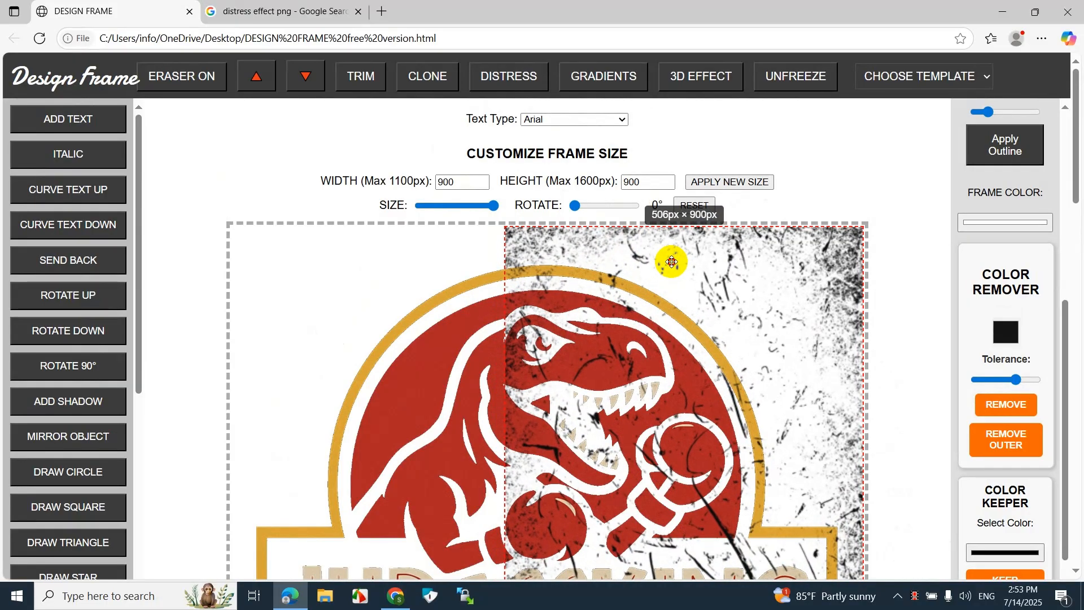
{"action": "scroll", "coordinate": [671, 262], "scroll_direction": "down", "scroll_amount": 10}
{"action": "scroll", "coordinate": [672, 262], "scroll_direction": "up", "scroll_amount": 5}
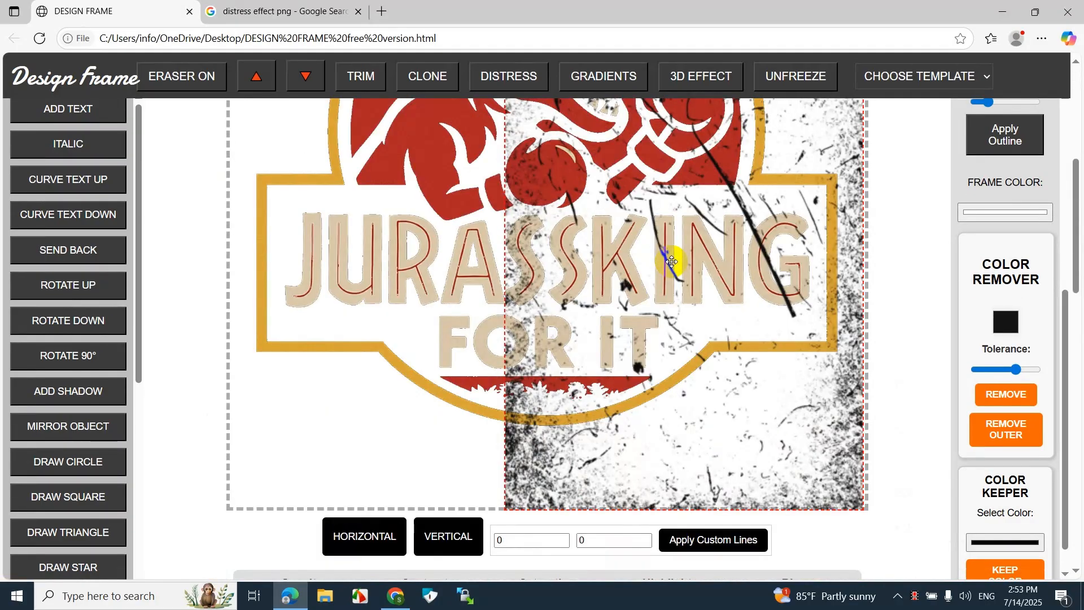
{"action": "scroll", "coordinate": [578, 262], "scroll_direction": "up", "scroll_amount": 5}
- Copy the distress texture image for reuse, and trim its shape out of the design's right half
{"action": "right_click", "coordinate": [695, 255]}
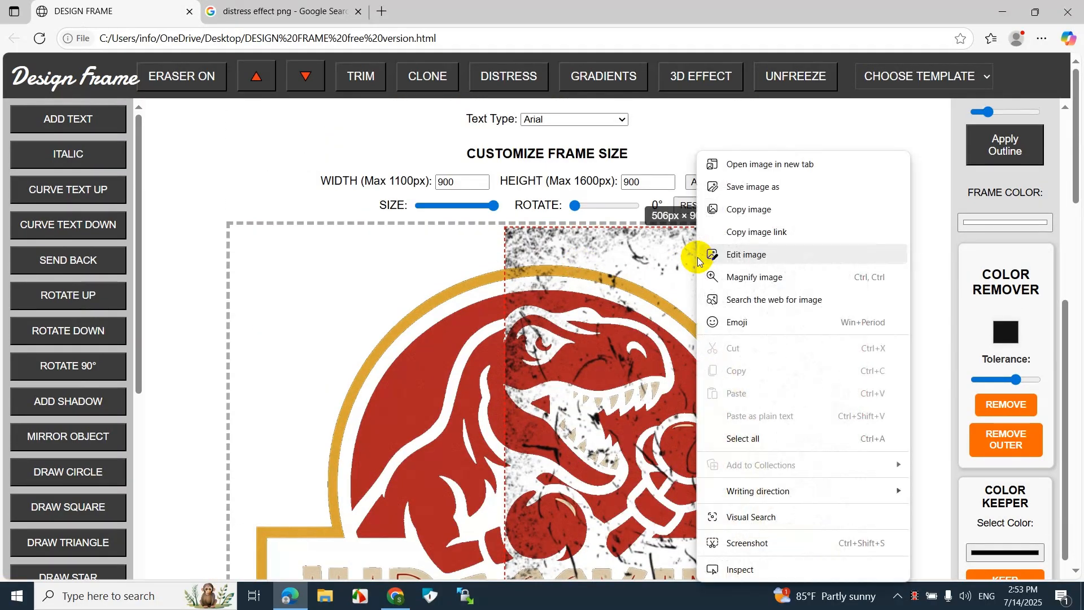
{"action": "left_click", "coordinate": [741, 212]}
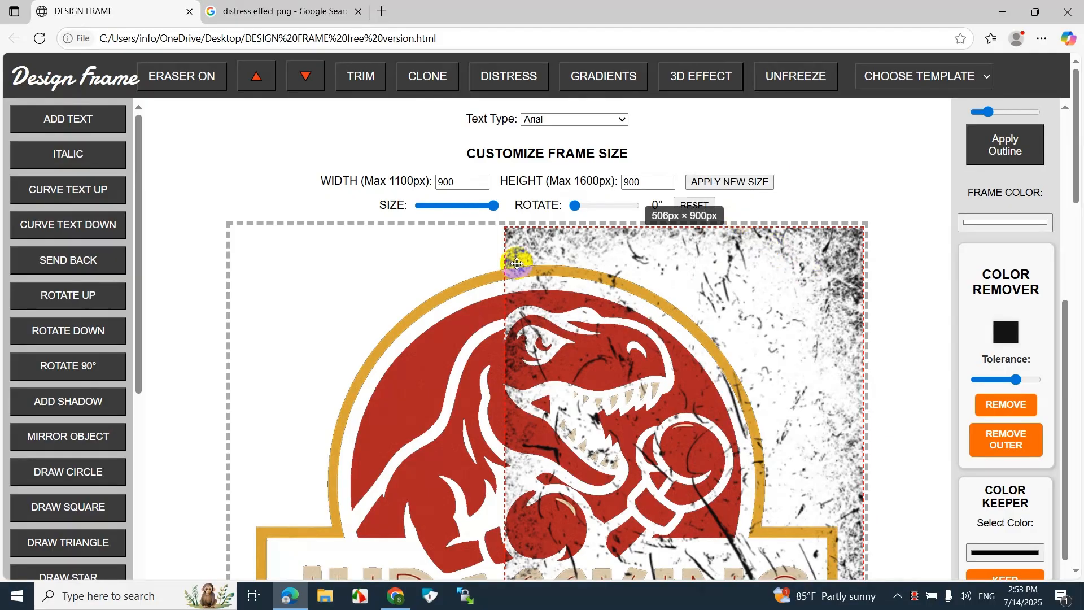
{"action": "left_click", "coordinate": [366, 85]}
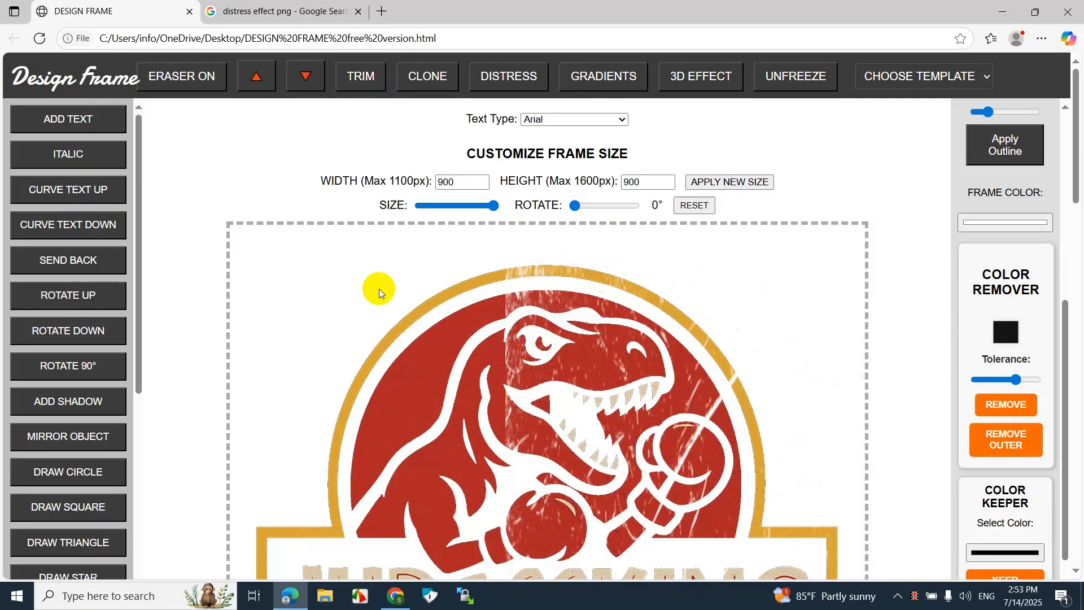
- Paste a second copy of the distress texture over the design and enlarge it to about 858 × 483 px
{"action": "key", "text": "ctrl+v"}
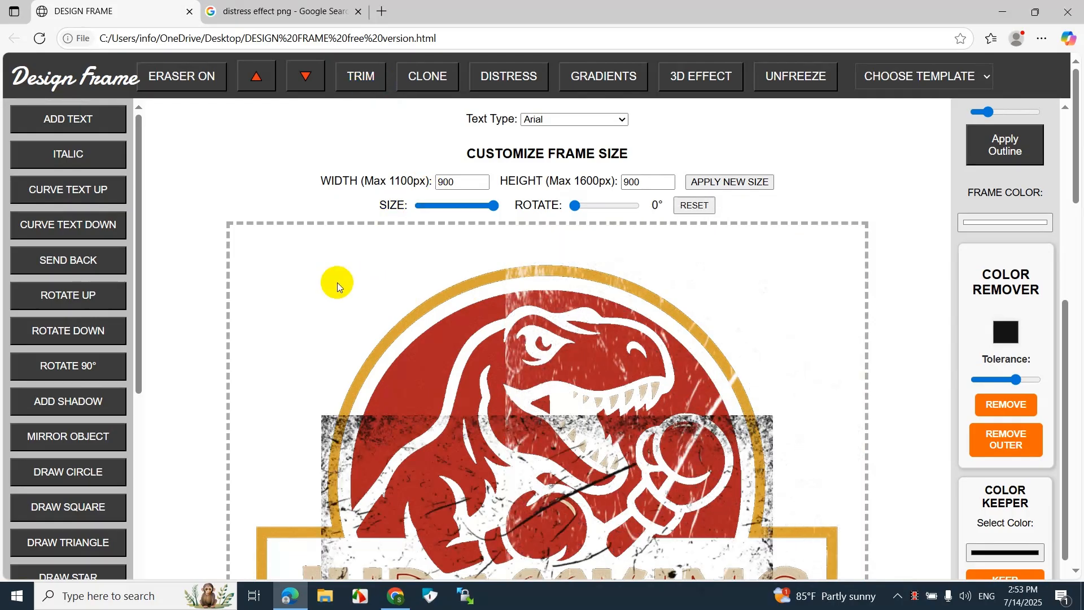
{"action": "left_click_drag", "start_coordinate": [515, 399], "coordinate": [390, 246]}
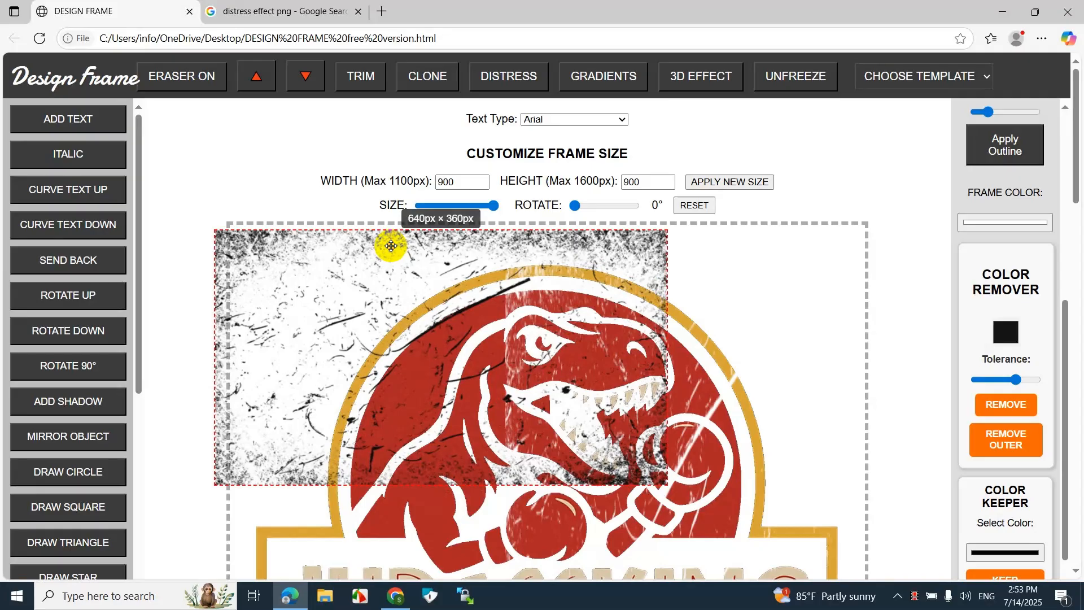
{"action": "left_click_drag", "start_coordinate": [493, 206], "coordinate": [555, 344]}
{"action": "scroll", "coordinate": [539, 322], "scroll_direction": "down", "scroll_amount": 1}
{"action": "left_click", "coordinate": [389, 192]}
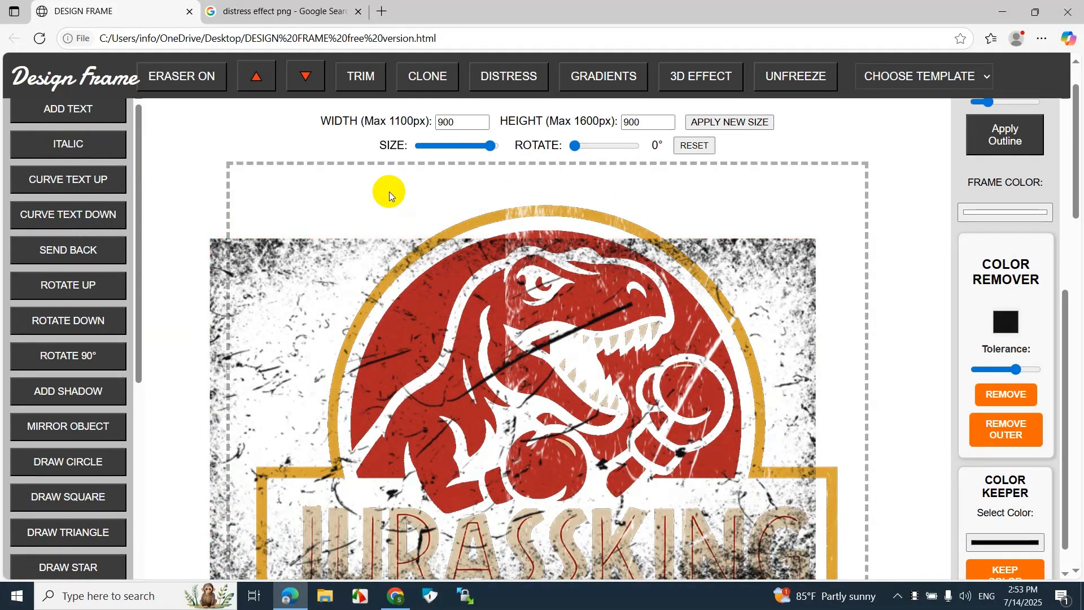
- Rotate the second texture by 90° and place it over the left half of the design, bordering the already distressed area
{"action": "left_click", "coordinate": [306, 251]}
{"action": "left_click", "coordinate": [73, 249]}
{"action": "left_click", "coordinate": [70, 356]}
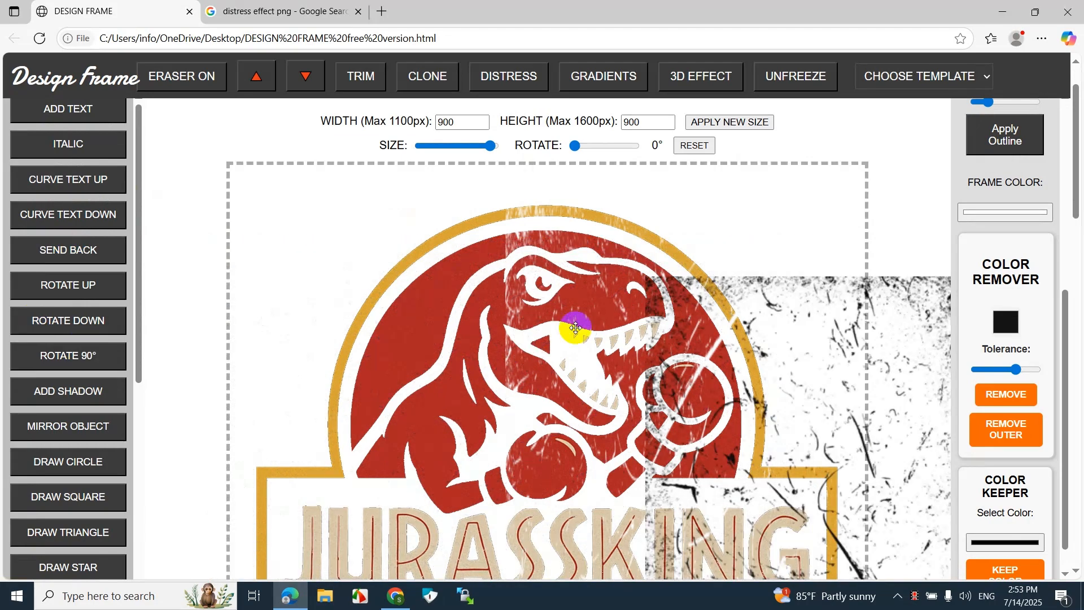
{"action": "left_click_drag", "start_coordinate": [787, 302], "coordinate": [320, 193]}
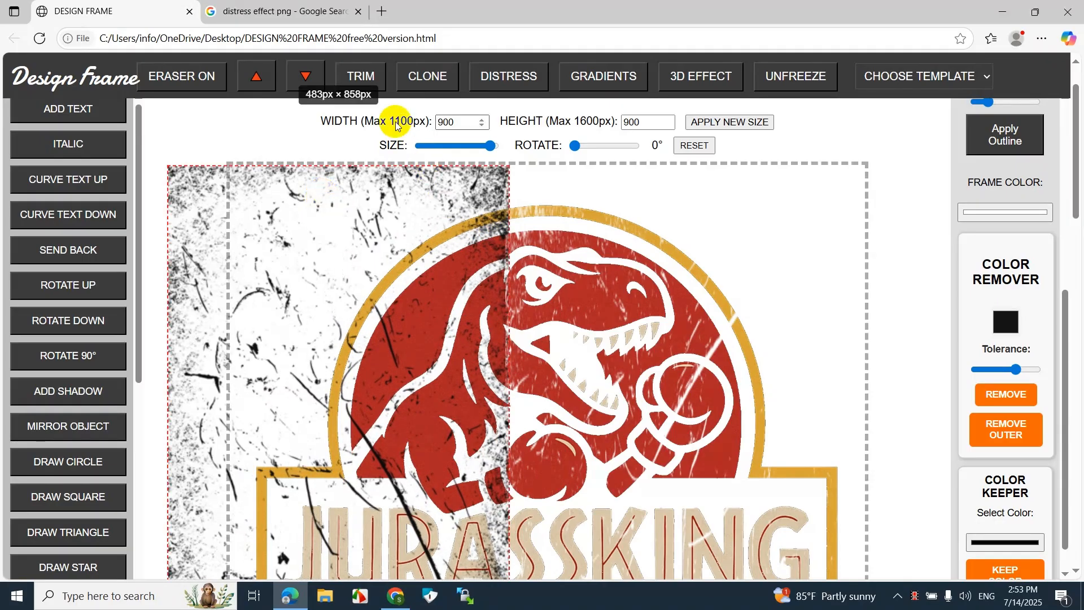
- Trim the second texture's shape out of the design's left half and check the lettering and lower border
{"action": "left_click", "coordinate": [351, 81]}
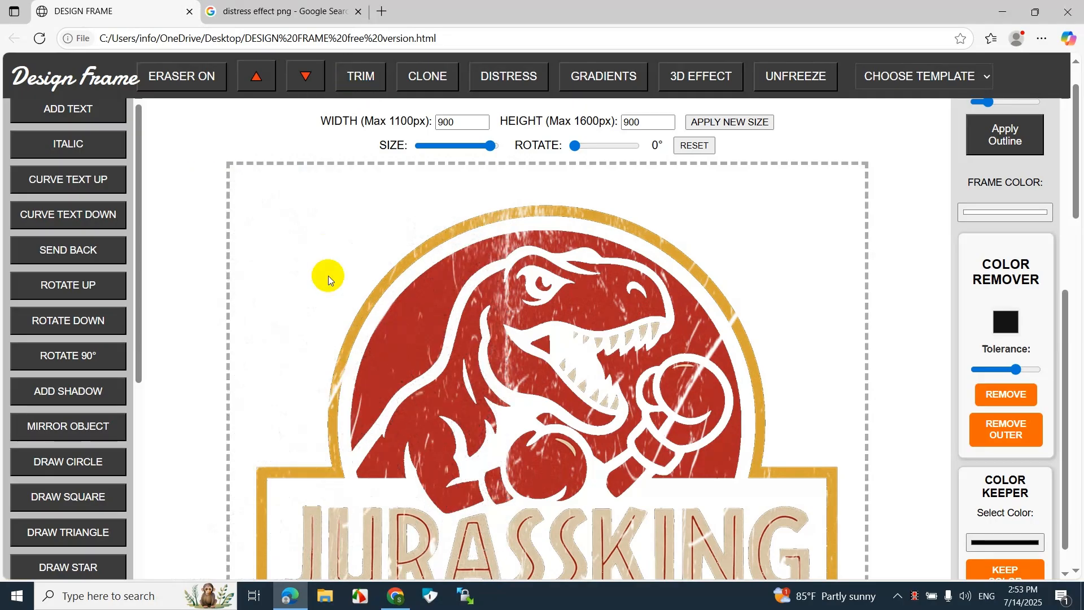
{"action": "scroll", "coordinate": [327, 276], "scroll_direction": "down", "scroll_amount": 5}
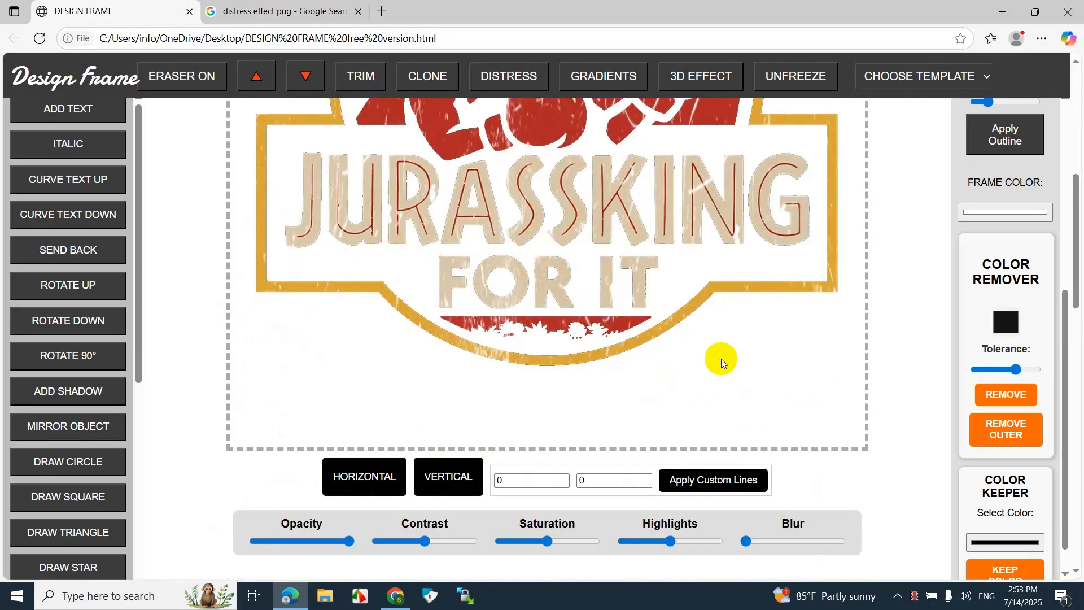
- Set the frame color to black and check the distressed design against it
{"action": "left_click", "coordinate": [969, 212]}
{"action": "left_click", "coordinate": [960, 265]}
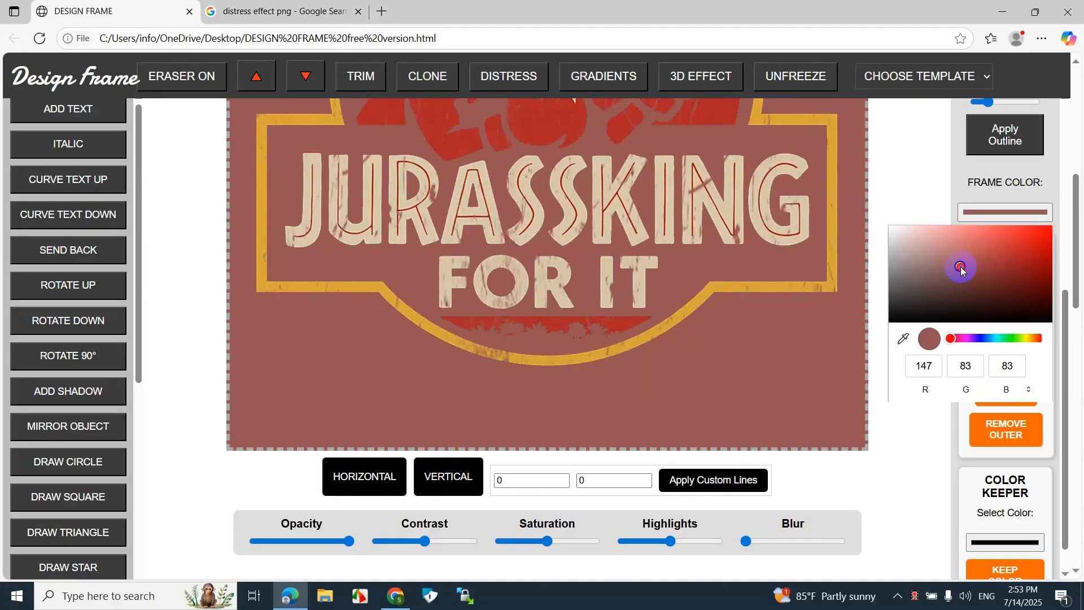
{"action": "left_click_drag", "start_coordinate": [960, 266], "coordinate": [930, 333]}
{"action": "scroll", "coordinate": [506, 449], "scroll_direction": "up", "scroll_amount": 6}
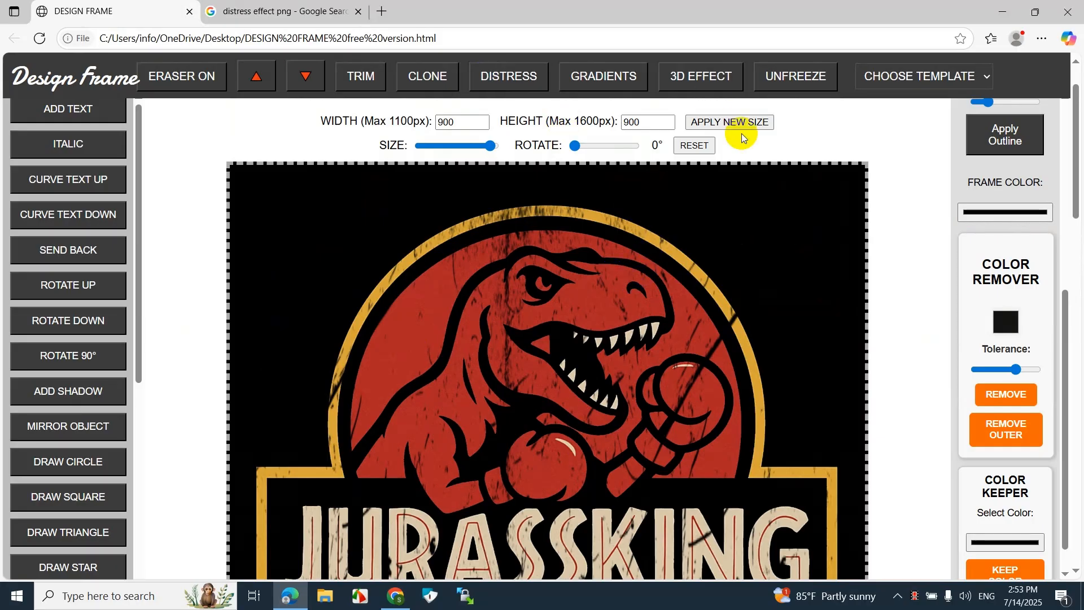
- Unfreeze the design and copy it as an image
{"action": "left_click", "coordinate": [787, 65]}
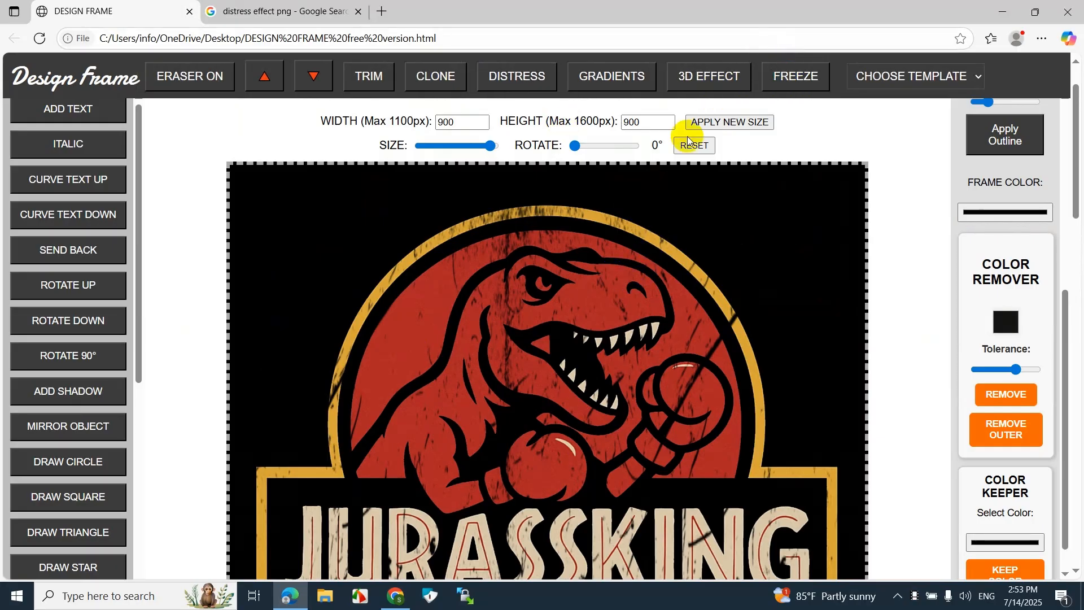
{"action": "scroll", "coordinate": [597, 261], "scroll_direction": "down", "scroll_amount": 2}
{"action": "right_click", "coordinate": [596, 262]}
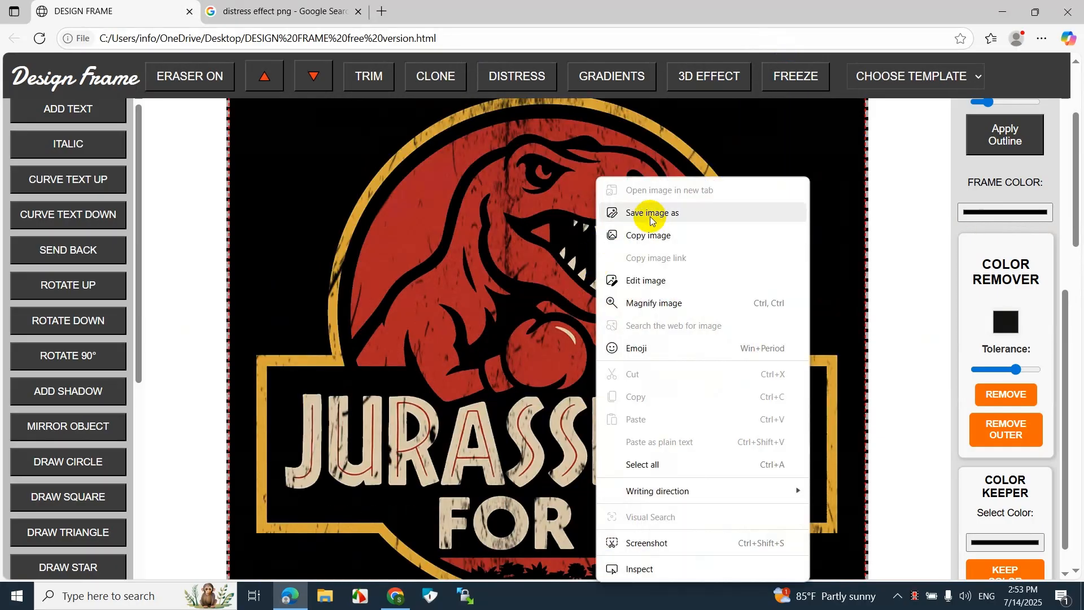
{"action": "left_click", "coordinate": [655, 234]}
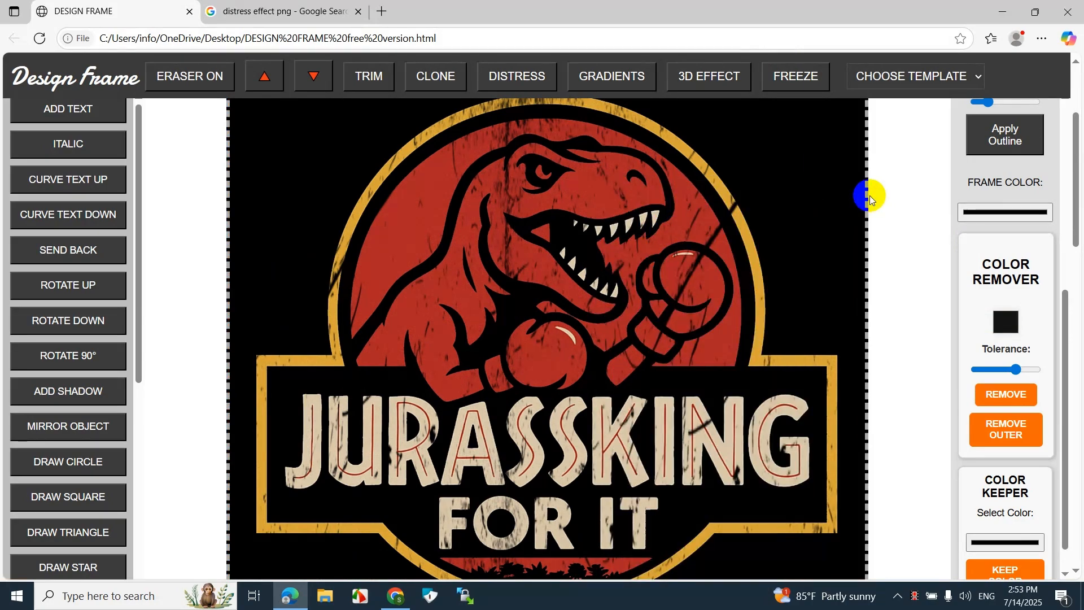
- Apply the Distress effect to the whole Jurassking design and check the lettering and artwork
{"action": "scroll", "coordinate": [535, 506], "scroll_direction": "up", "scroll_amount": 3}
{"action": "scroll", "coordinate": [435, 375], "scroll_direction": "down", "scroll_amount": 3}
{"action": "scroll", "coordinate": [459, 307], "scroll_direction": "up", "scroll_amount": 3}
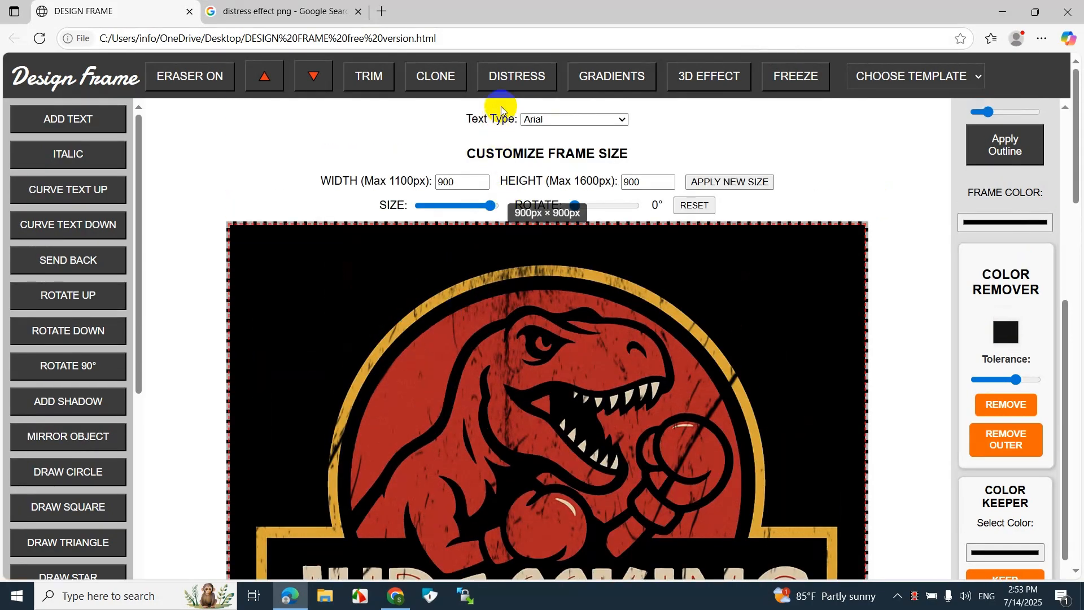
{"action": "left_click", "coordinate": [510, 73]}
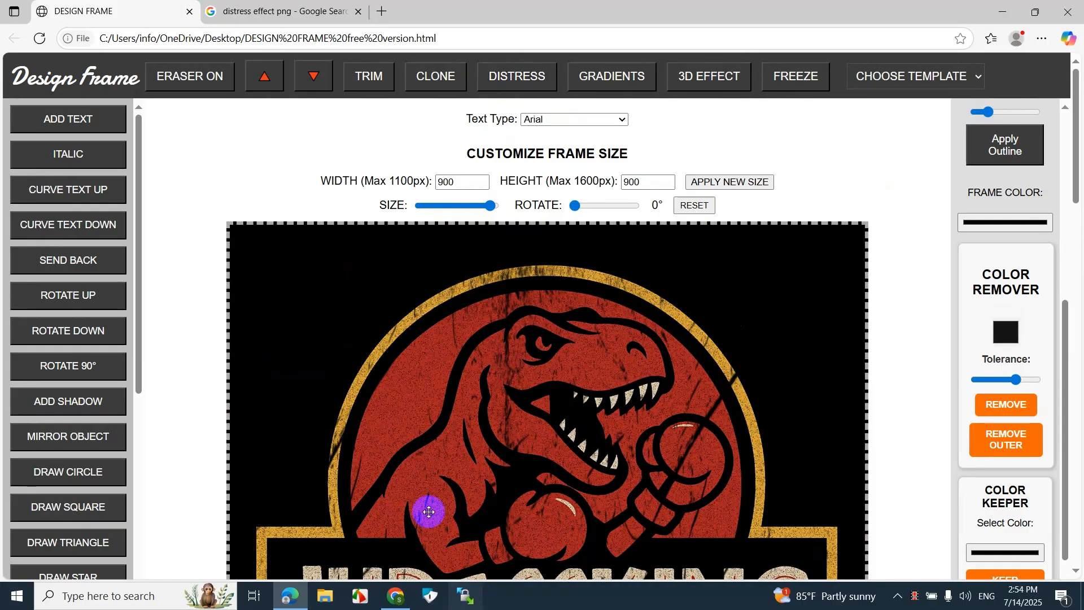
{"action": "scroll", "coordinate": [482, 433], "scroll_direction": "down", "scroll_amount": 6}
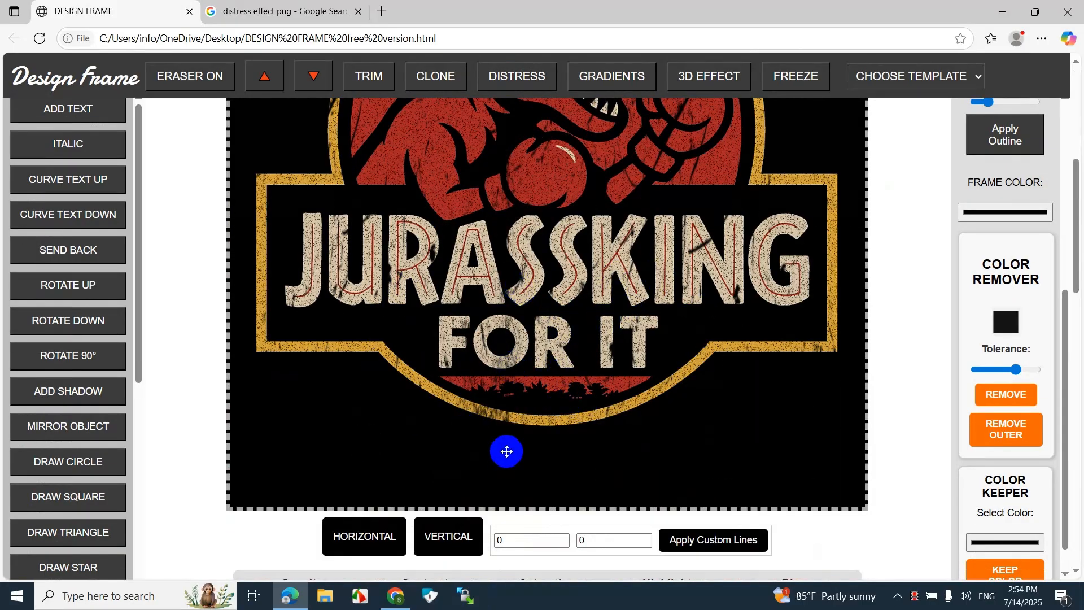
{"action": "scroll", "coordinate": [506, 450], "scroll_direction": "up", "scroll_amount": 5}
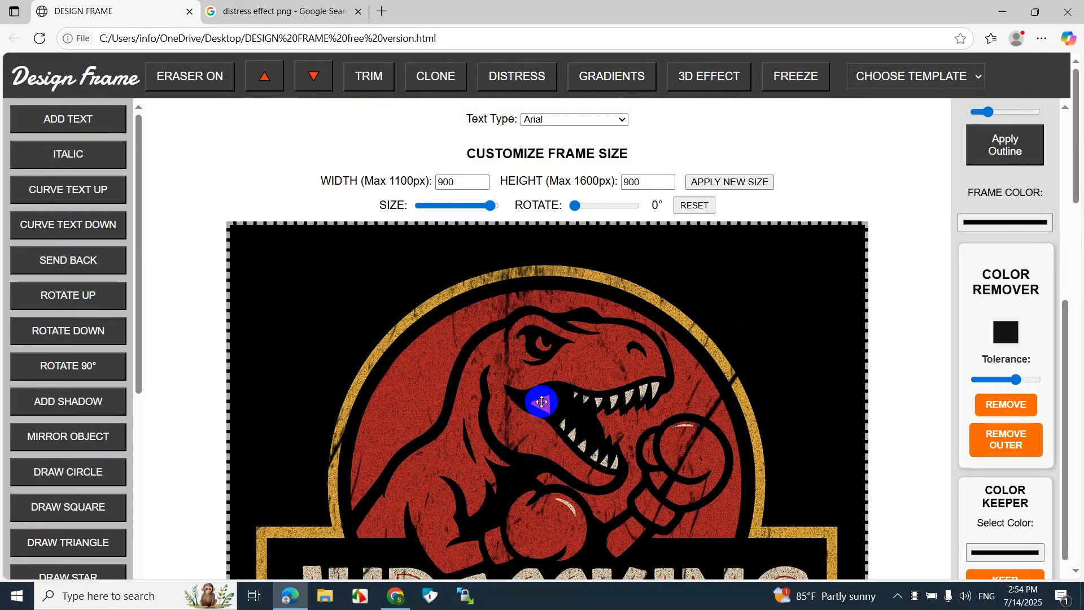
- Switch to the Google Images page and search for "black tshirt png"
{"action": "left_click", "coordinate": [255, 11]}
{"action": "scroll", "coordinate": [266, 79], "scroll_direction": "up", "scroll_amount": 3}
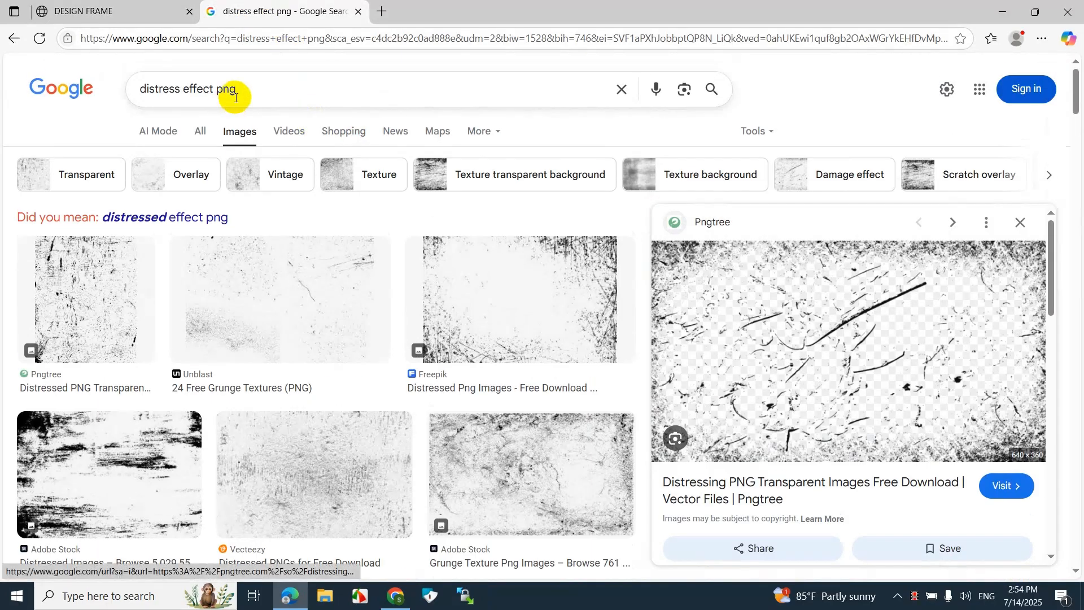
{"action": "left_click_drag", "start_coordinate": [234, 90], "coordinate": [7, 126]}
{"action": "type", "text": "bla"}
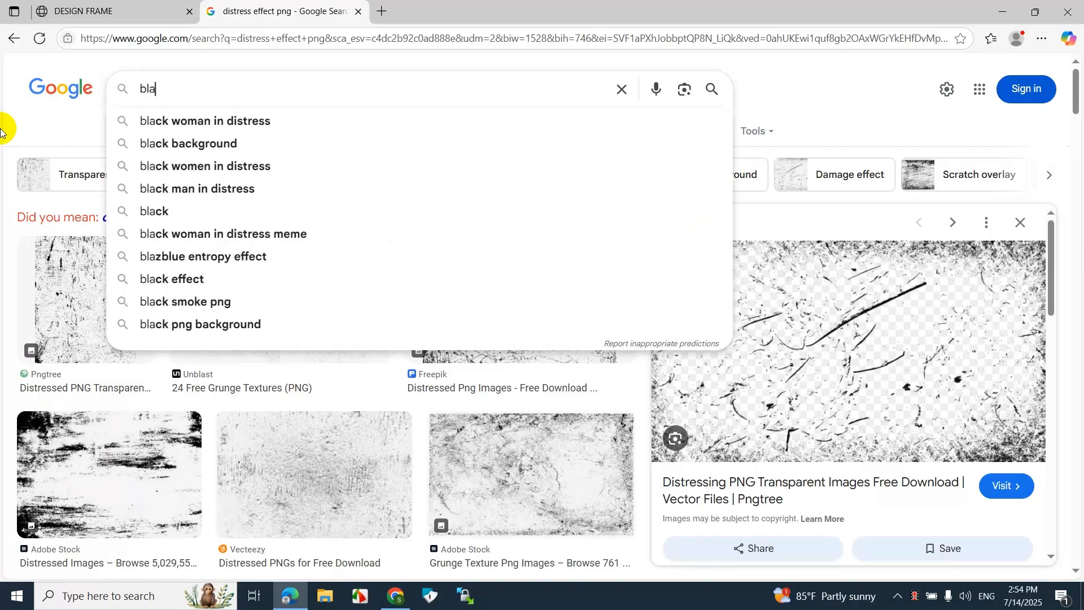
{"action": "type", "text": "ck tshirt "}
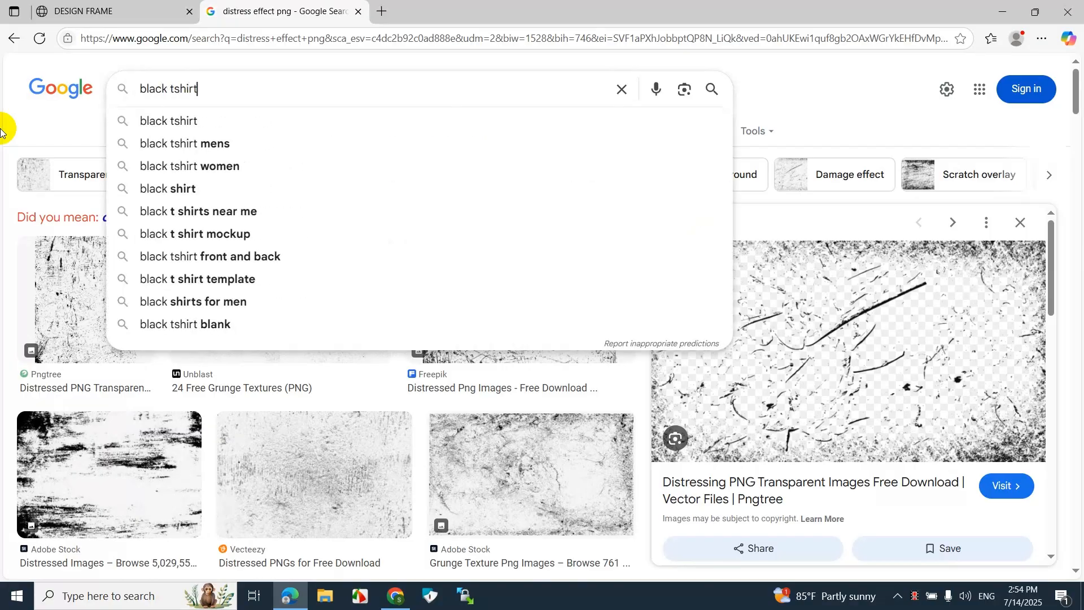
{"action": "type", "text": "png"}
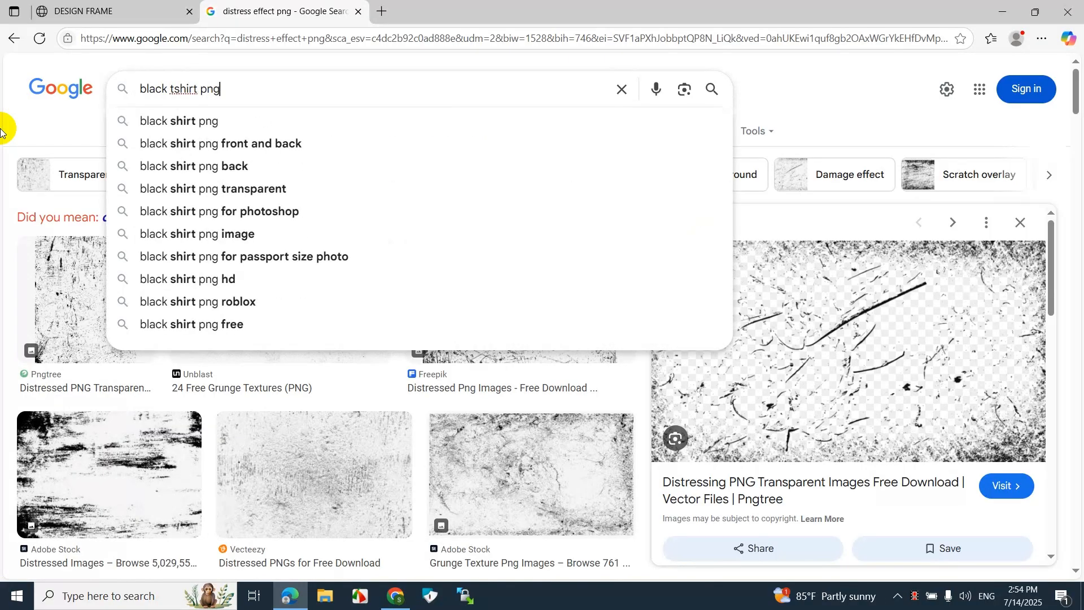
{"action": "key", "text": "Return"}
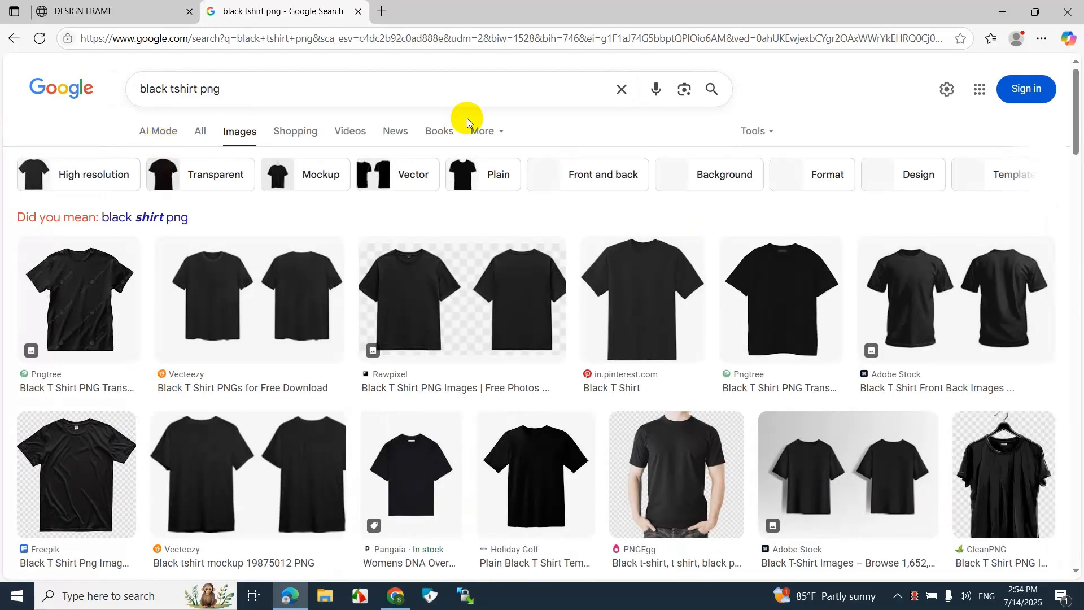
- Open the zenaslegalpractice.com result showing a man wearing a plain black T-shirt and copy its image
{"action": "left_click", "coordinate": [297, 467]}
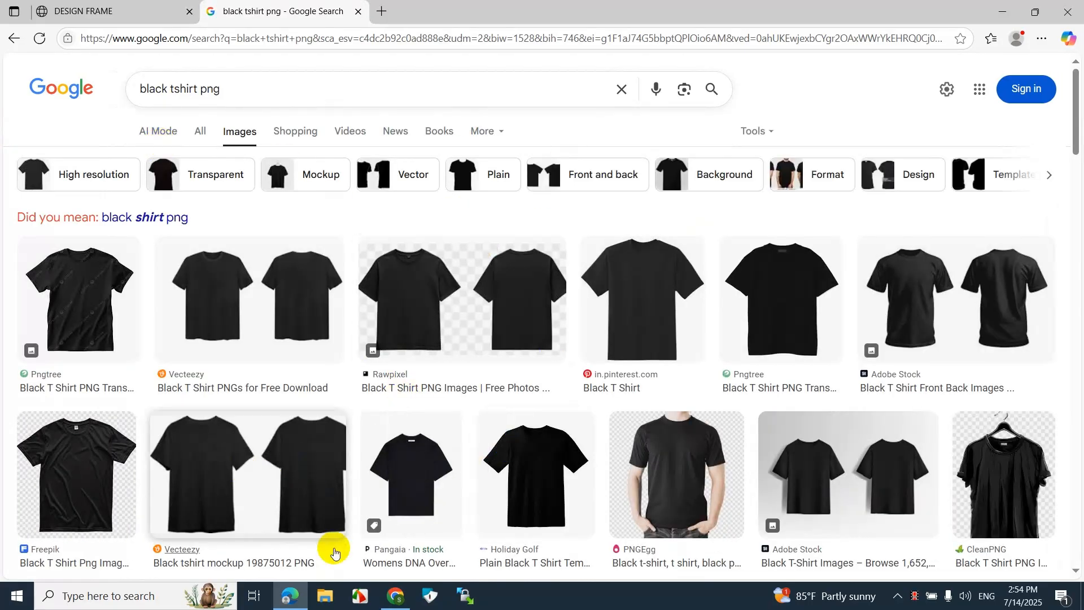
{"action": "scroll", "coordinate": [494, 467], "scroll_direction": "down", "scroll_amount": 5}
{"action": "left_click", "coordinate": [528, 283]}
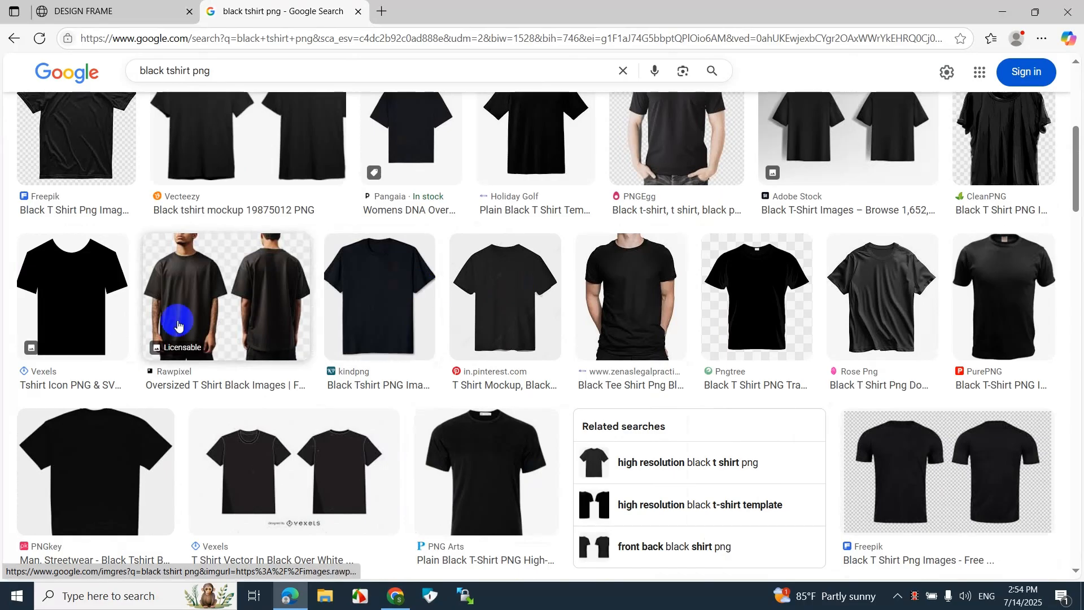
{"action": "left_click", "coordinate": [631, 301]}
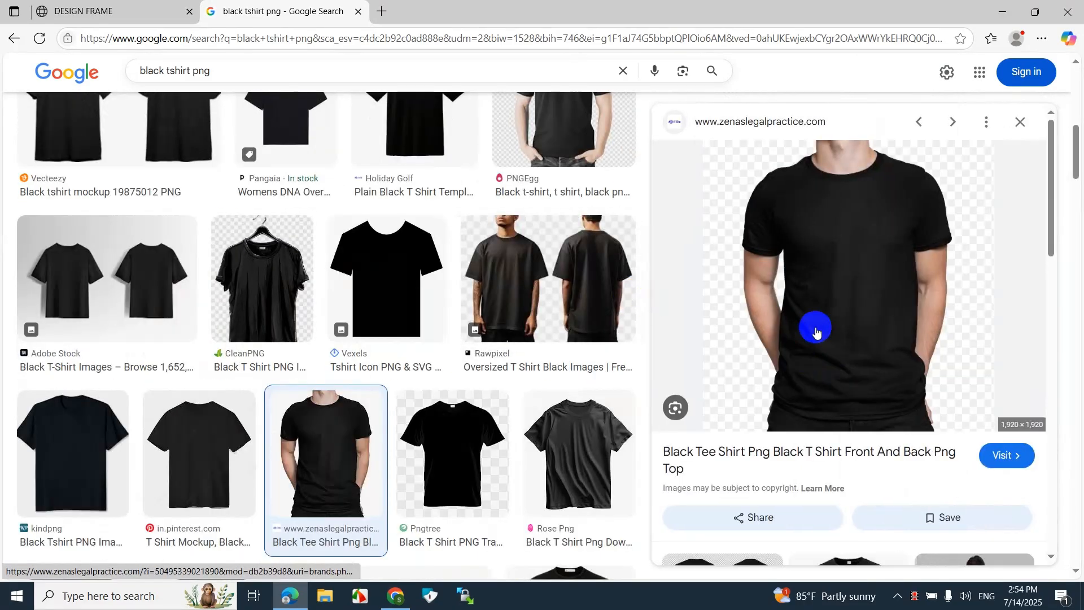
{"action": "right_click", "coordinate": [816, 332]}
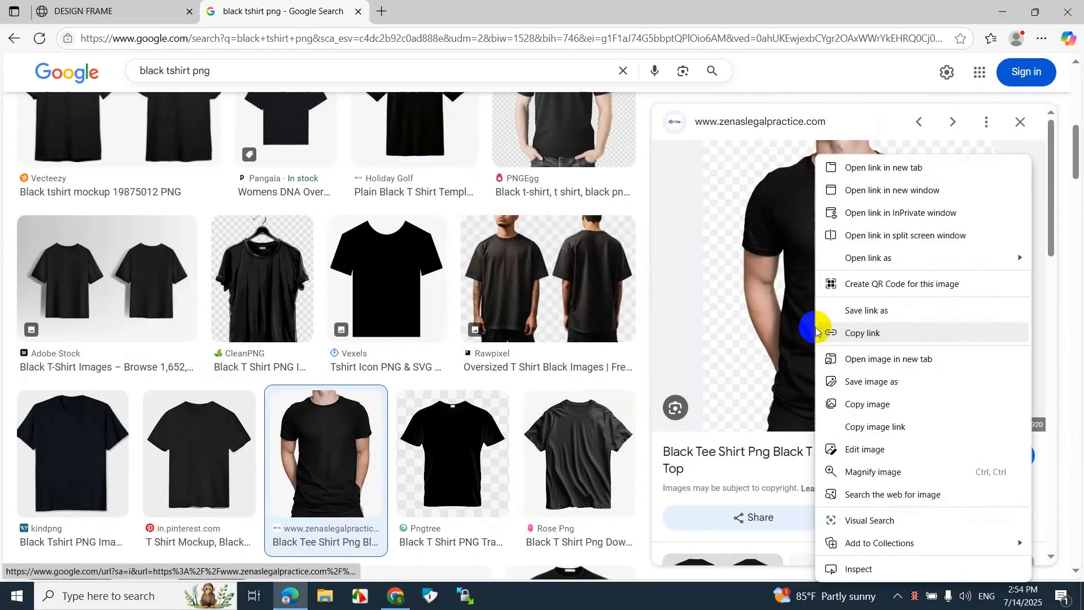
{"action": "left_click", "coordinate": [869, 404]}
- Paste the black T-shirt photo into the Design Frame canvas and set the frame color to white
{"action": "left_click", "coordinate": [85, 11]}
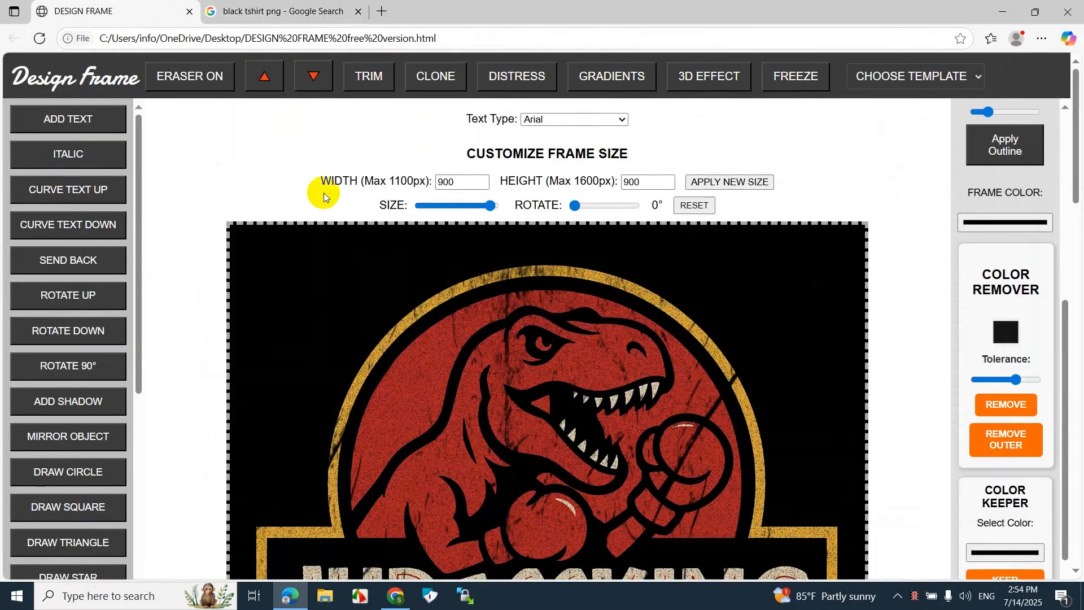
{"action": "scroll", "coordinate": [301, 284], "scroll_direction": "down", "scroll_amount": 3}
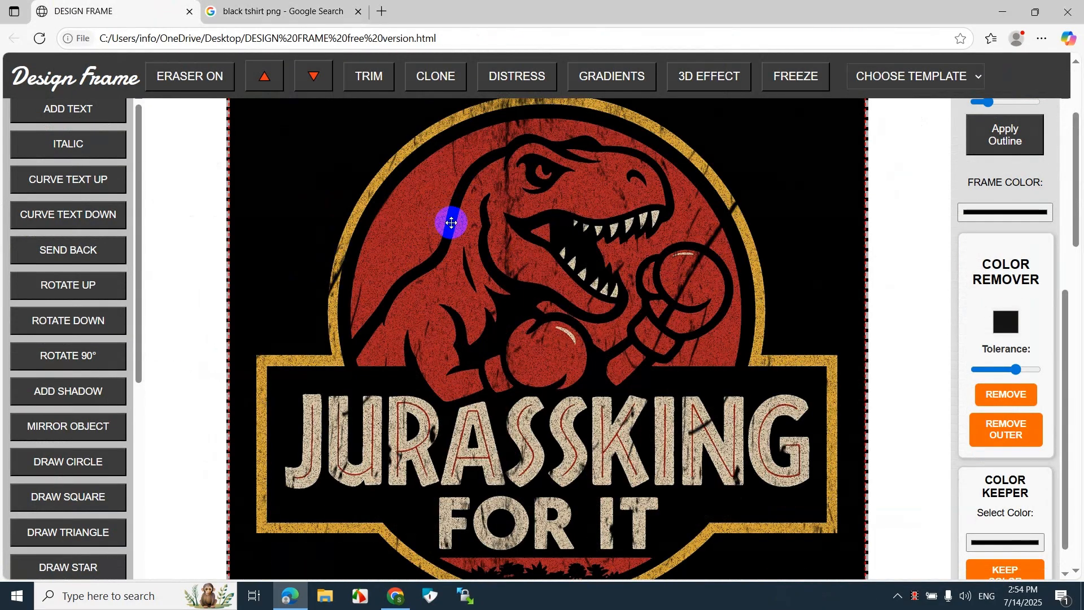
{"action": "key", "text": "ctrl+v"}
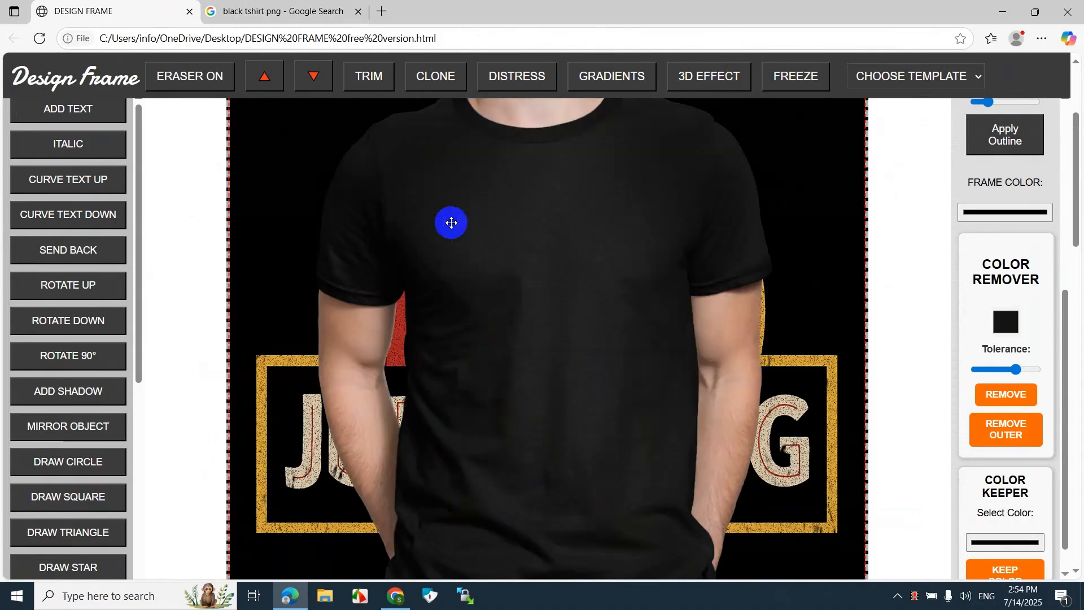
{"action": "left_click", "coordinate": [994, 213]}
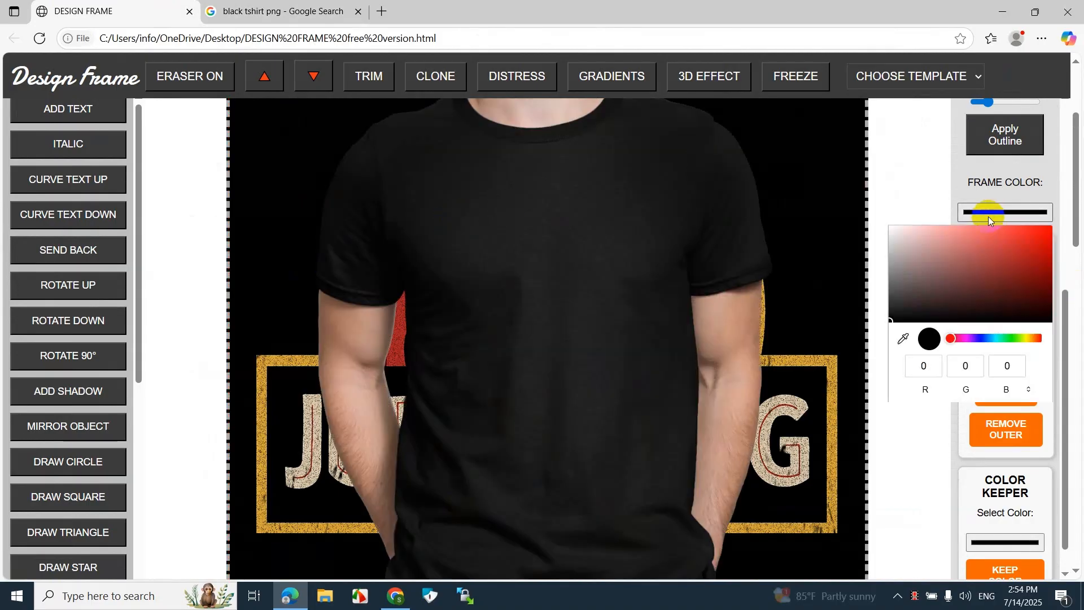
{"action": "left_click_drag", "start_coordinate": [954, 249], "coordinate": [872, 204]}
{"action": "left_click", "coordinate": [905, 168]}
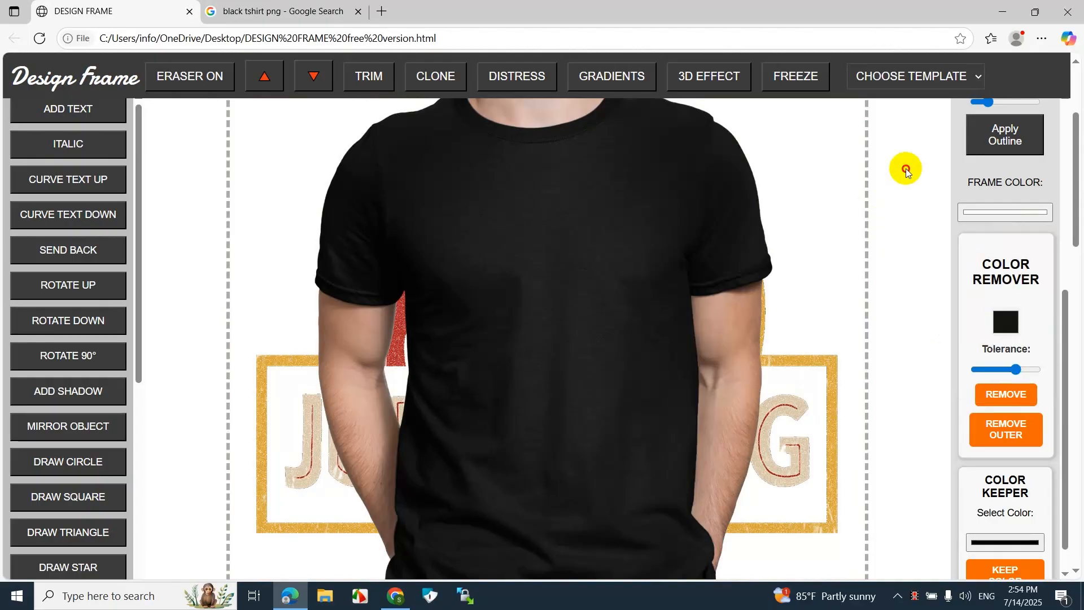
- Send the T-shirt photo behind the Jurassking design
{"action": "left_click", "coordinate": [615, 175]}
{"action": "left_click", "coordinate": [66, 181]}
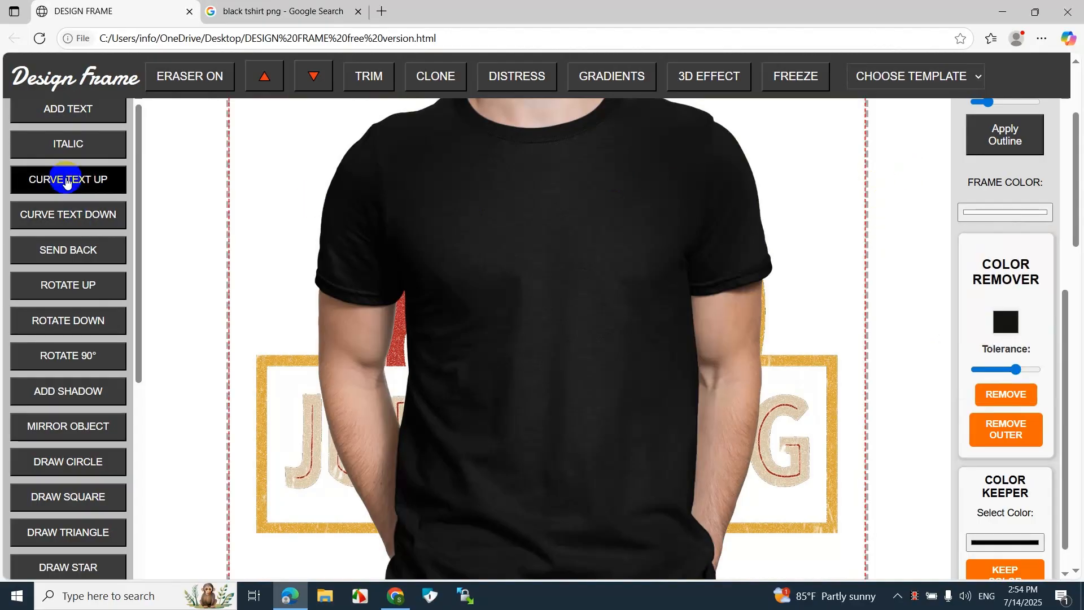
{"action": "left_click", "coordinate": [76, 260]}
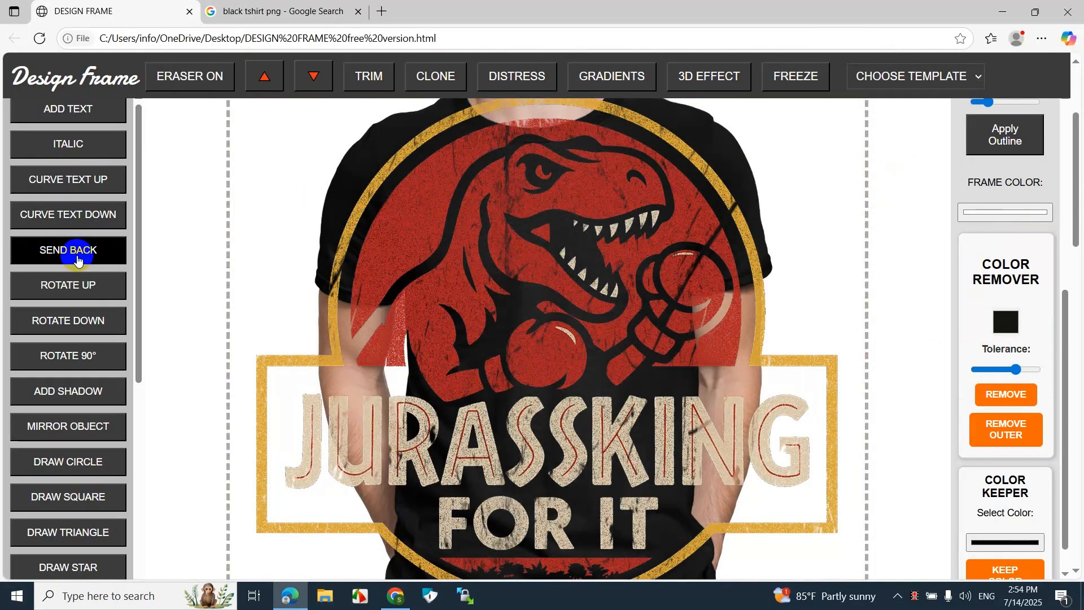
- Shrink the Jurassking design to about 365 × 365 px and place it on the T-shirt's chest
{"action": "scroll", "coordinate": [468, 247], "scroll_direction": "up", "scroll_amount": 3}
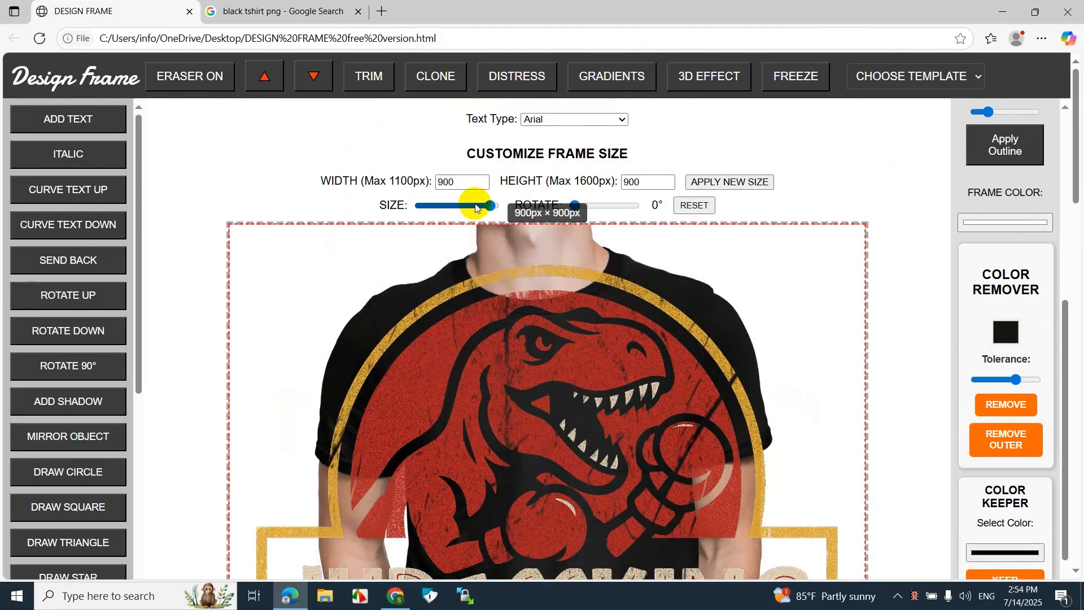
{"action": "left_click_drag", "start_coordinate": [489, 207], "coordinate": [450, 225]}
{"action": "left_click_drag", "start_coordinate": [554, 502], "coordinate": [556, 383]}
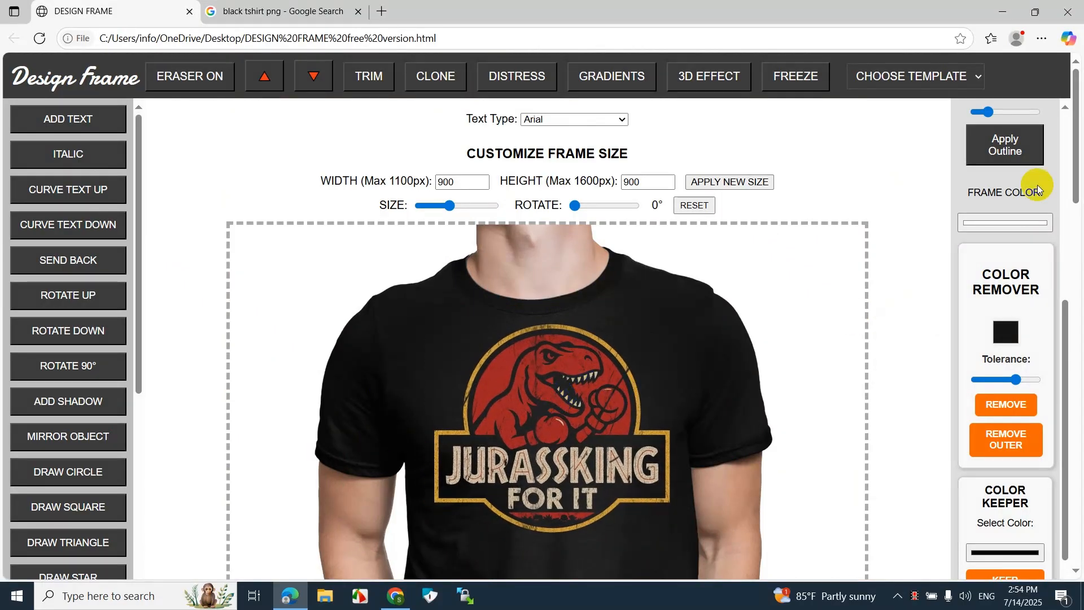
{"action": "left_click_drag", "start_coordinate": [1078, 168], "coordinate": [1073, 213]}
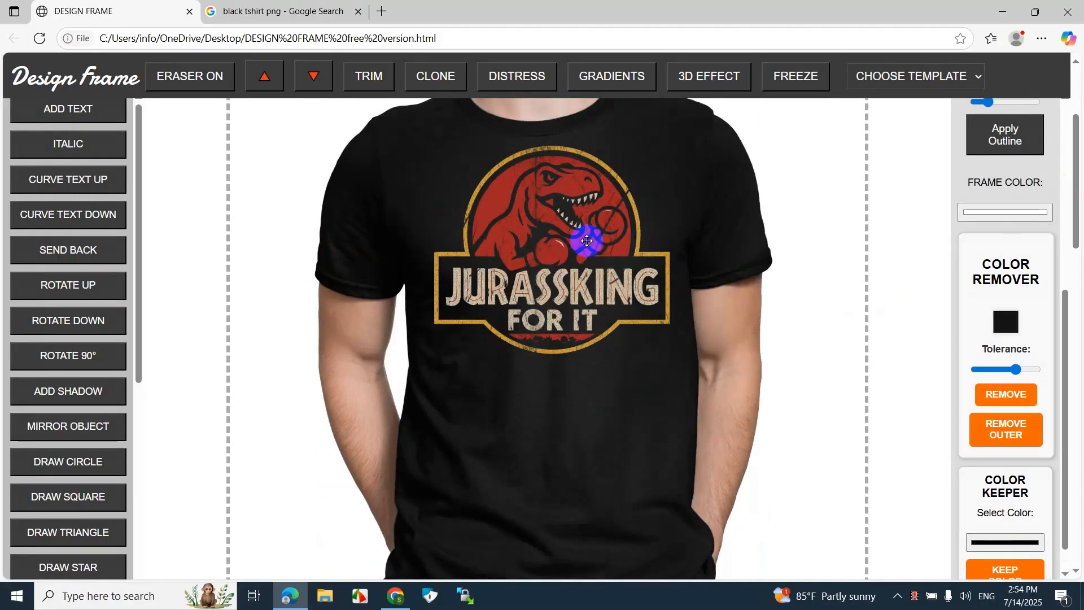
{"action": "left_click_drag", "start_coordinate": [587, 241], "coordinate": [583, 251]}
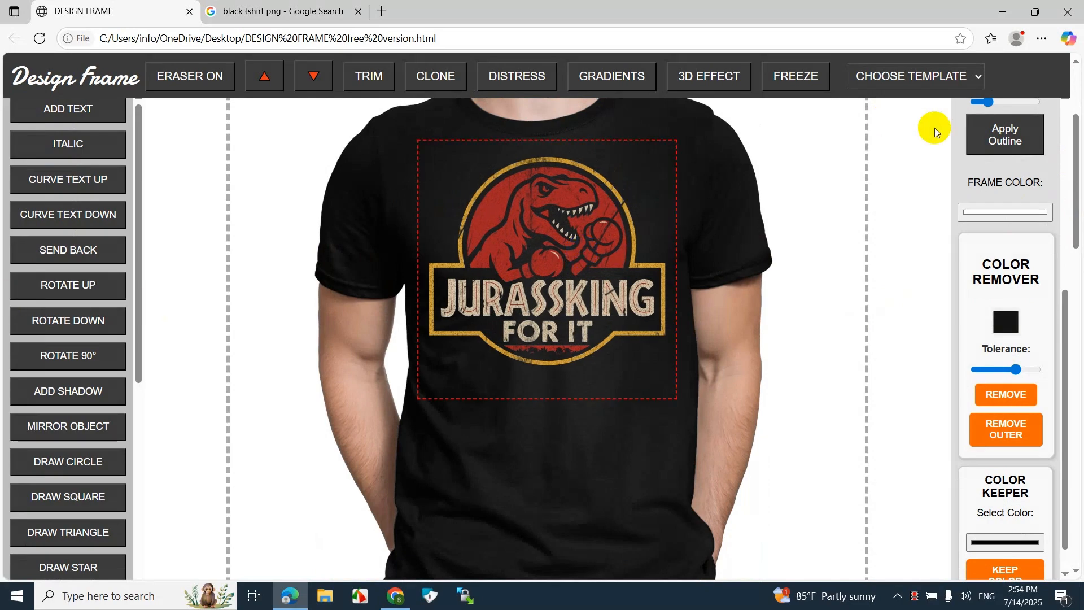
- Reduce the chest design slightly more and recentre it on the T-shirt
{"action": "scroll", "coordinate": [315, 223], "scroll_direction": "up", "scroll_amount": 3}
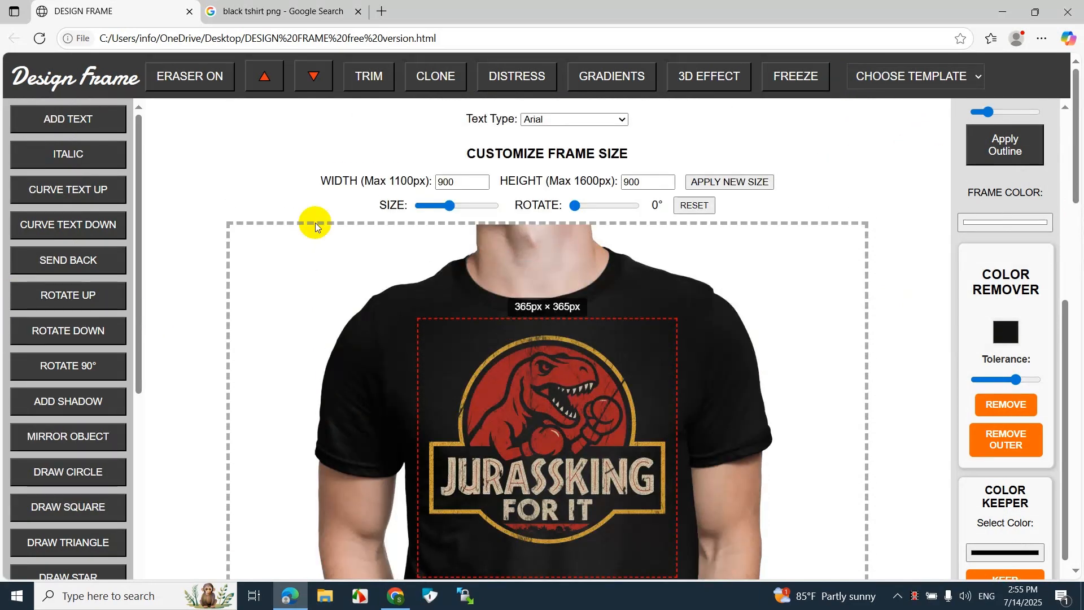
{"action": "left_click_drag", "start_coordinate": [450, 207], "coordinate": [447, 207]}
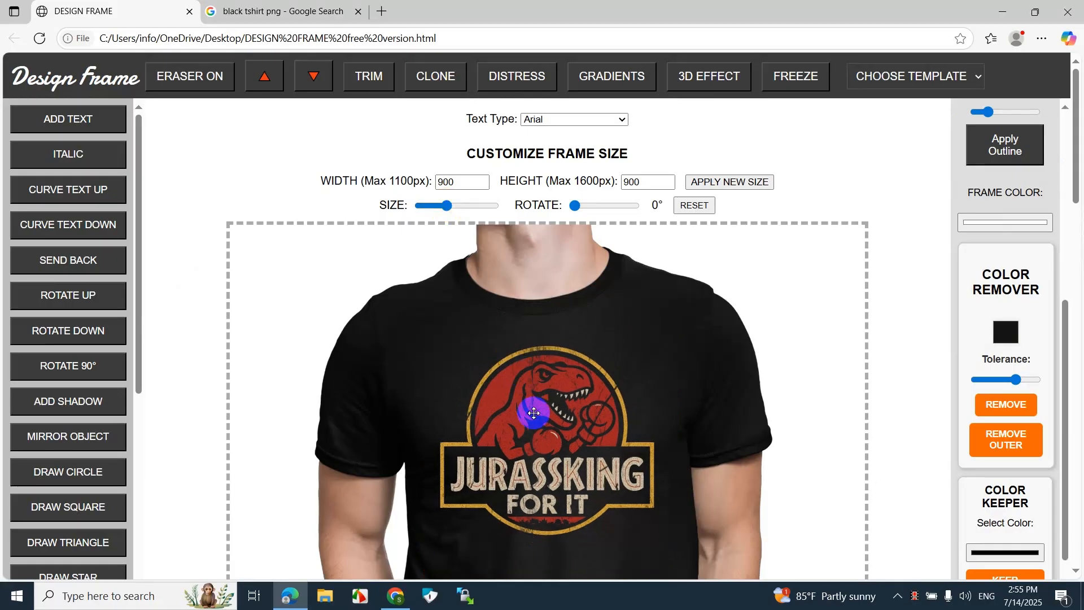
{"action": "left_click_drag", "start_coordinate": [533, 412], "coordinate": [535, 408]}
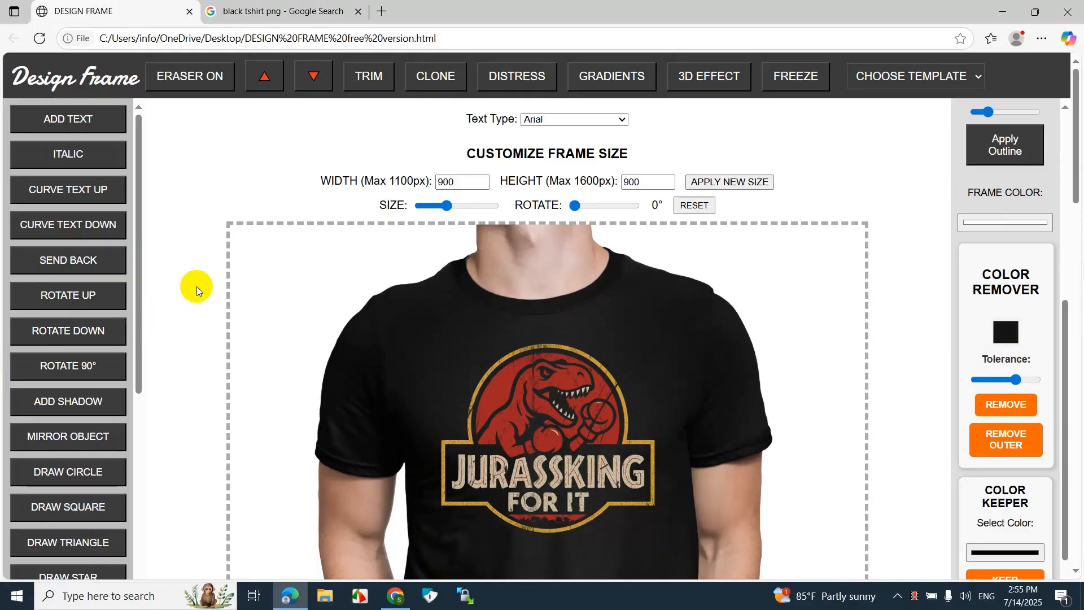
- Look over the finished T-shirt mockup and find the PNG and JPG download options
{"action": "scroll", "coordinate": [199, 287], "scroll_direction": "down", "scroll_amount": 15}
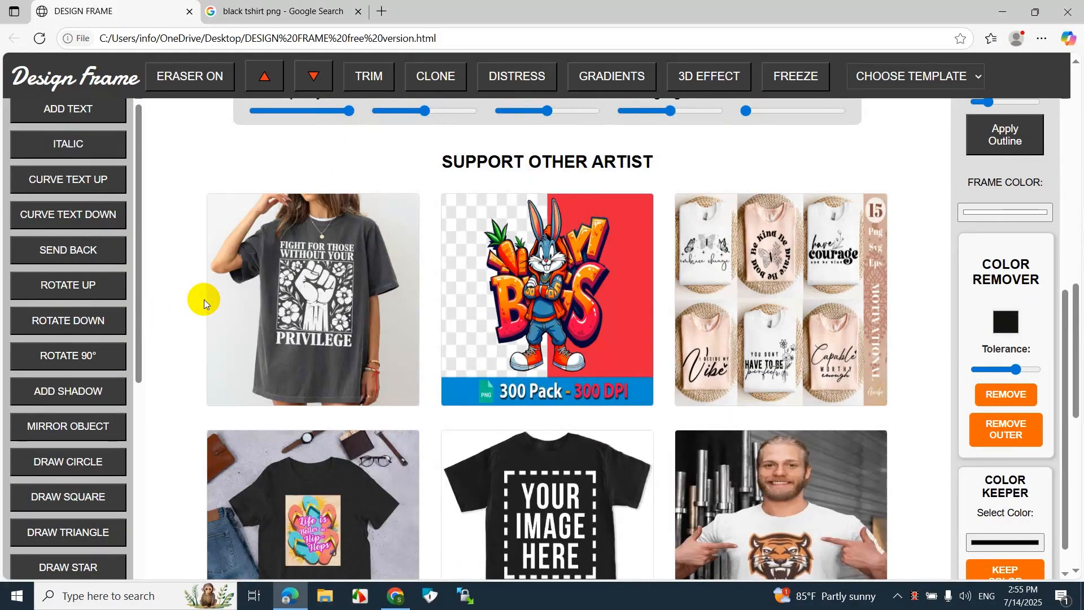
{"action": "scroll", "coordinate": [204, 299], "scroll_direction": "down", "scroll_amount": 2}
{"action": "scroll", "coordinate": [204, 299], "scroll_direction": "up", "scroll_amount": 18}
{"action": "scroll", "coordinate": [201, 305], "scroll_direction": "down", "scroll_amount": 7}
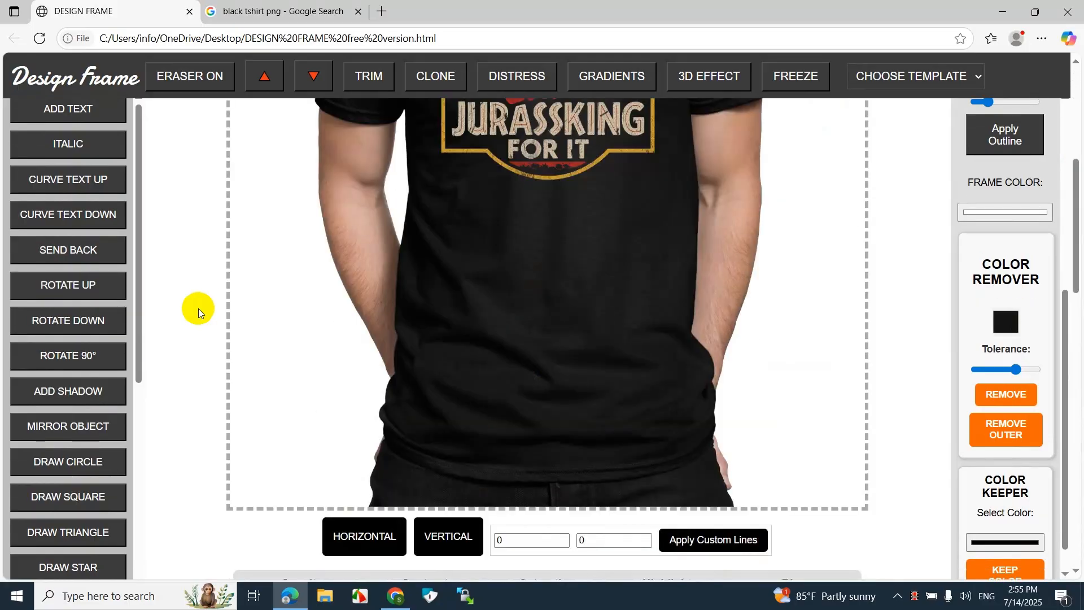
{"action": "scroll", "coordinate": [91, 412], "scroll_direction": "down", "scroll_amount": 6}
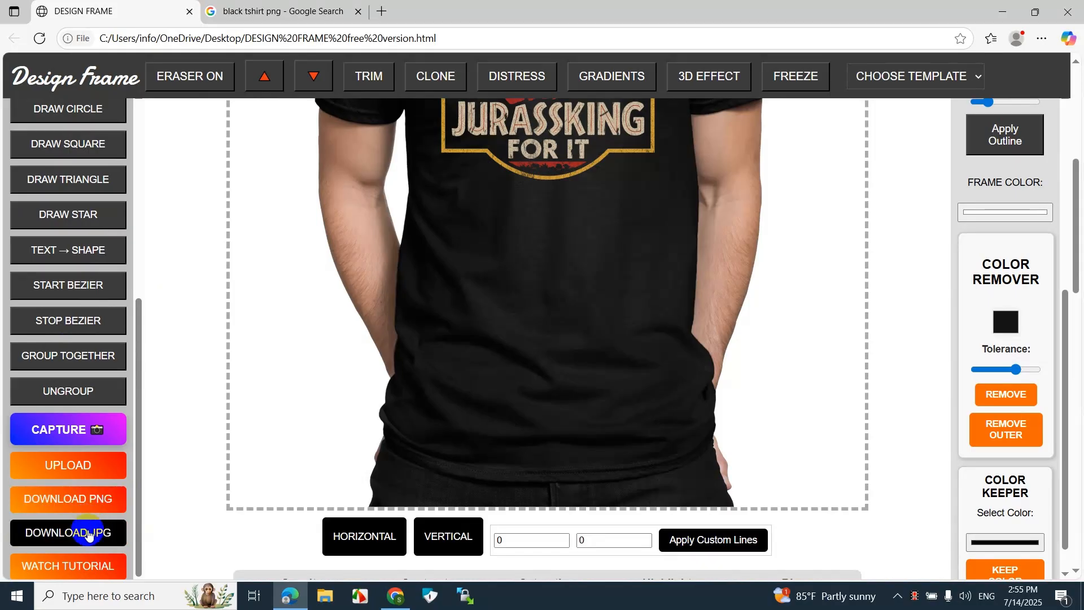
- Set the frame color to pure black (RGB 0, 0, 0)
{"action": "left_click", "coordinate": [1042, 213]}
{"action": "left_click_drag", "start_coordinate": [967, 300], "coordinate": [887, 347]}
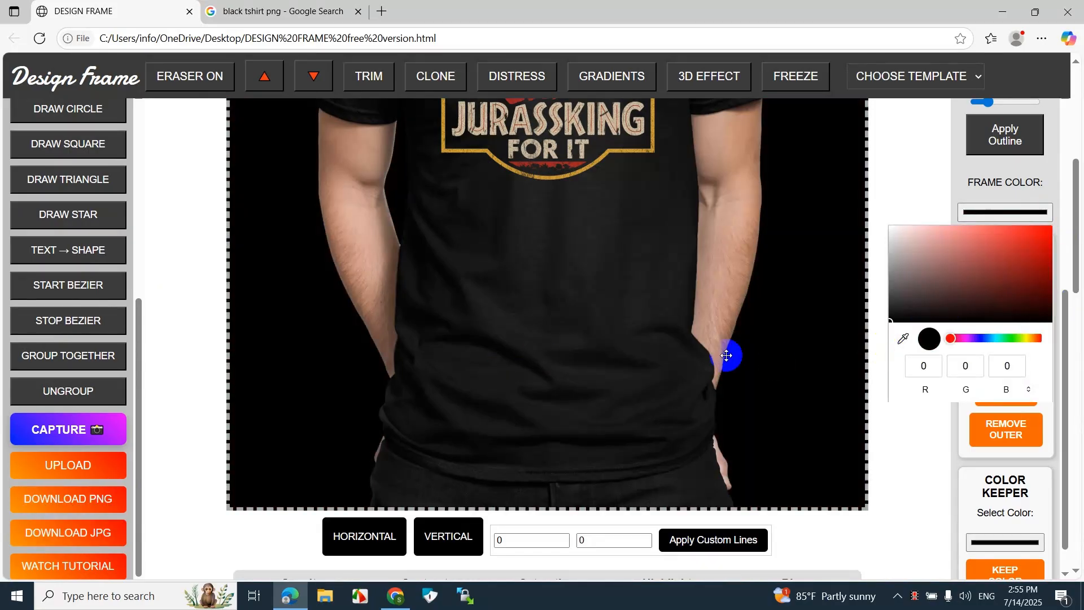
- Apply a white PNG outline to the T-shirt photo with a reduced outline thickness
{"action": "left_click", "coordinate": [695, 356]}
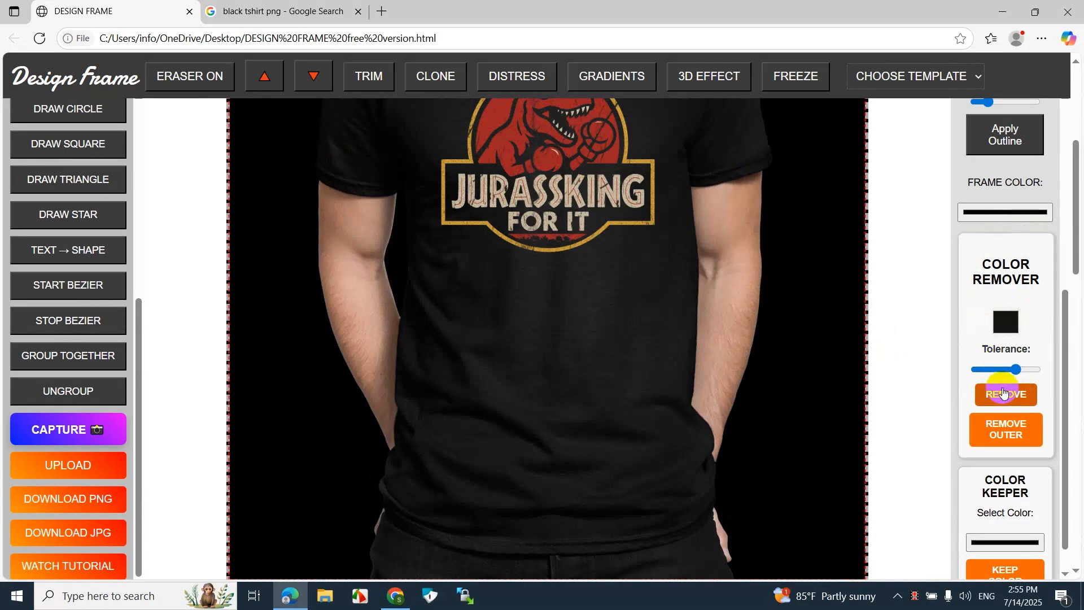
{"action": "scroll", "coordinate": [1010, 327], "scroll_direction": "up", "scroll_amount": 5}
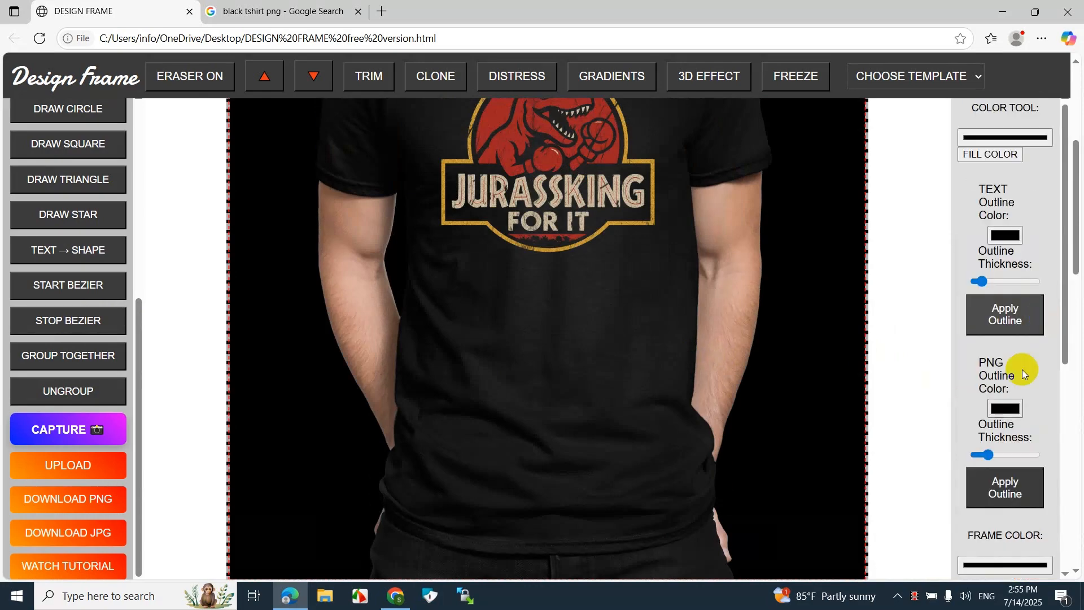
{"action": "left_click", "coordinate": [1002, 416]}
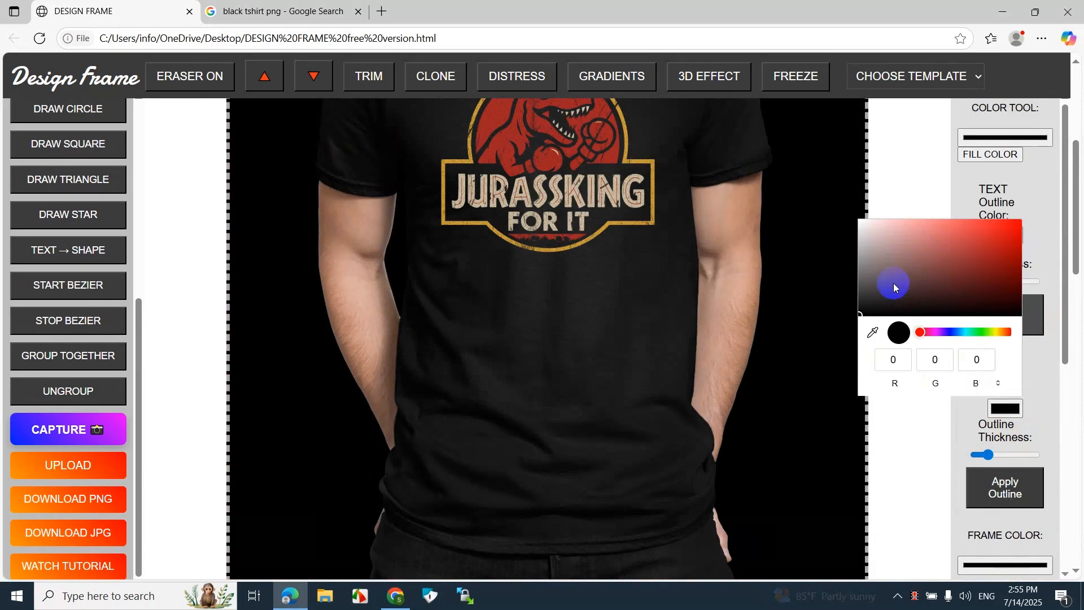
{"action": "left_click_drag", "start_coordinate": [893, 285], "coordinate": [832, 187]}
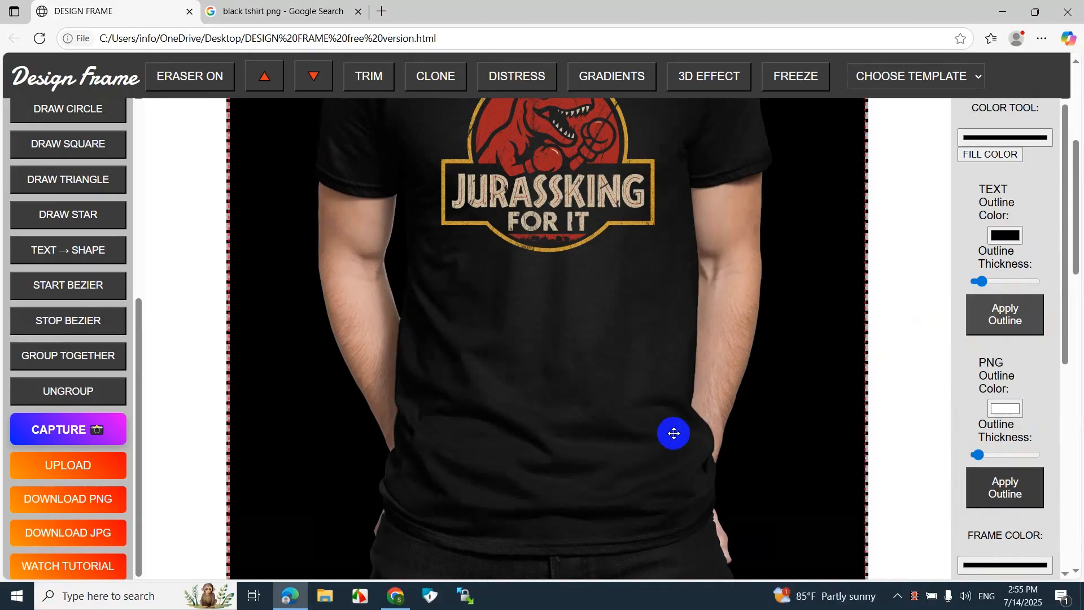
{"action": "left_click", "coordinate": [1019, 496]}
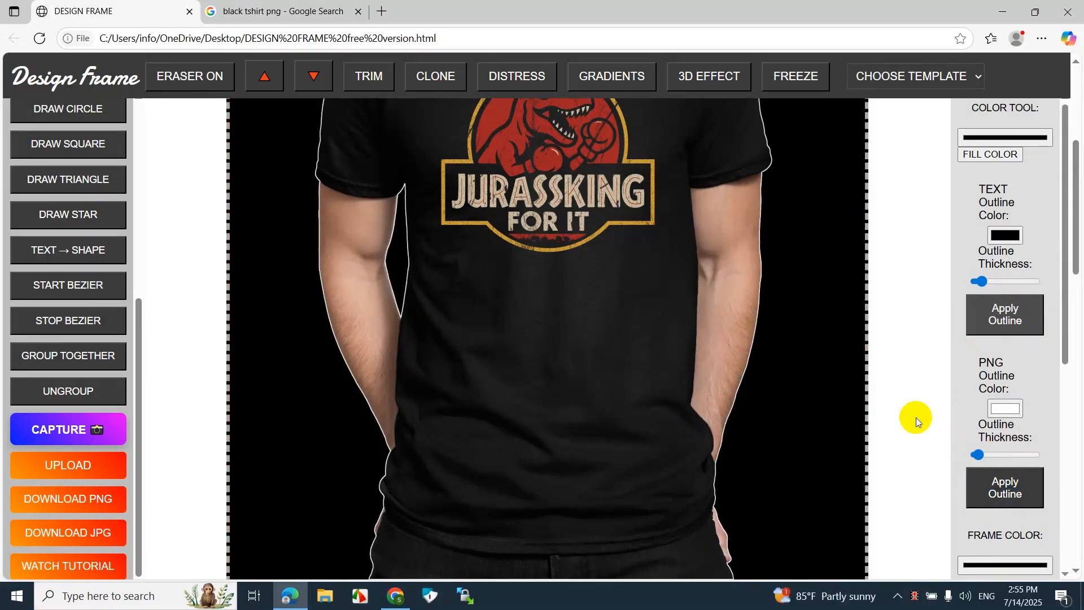
{"action": "scroll", "coordinate": [903, 415], "scroll_direction": "up", "scroll_amount": 5}
{"action": "scroll", "coordinate": [901, 412], "scroll_direction": "down", "scroll_amount": 6}
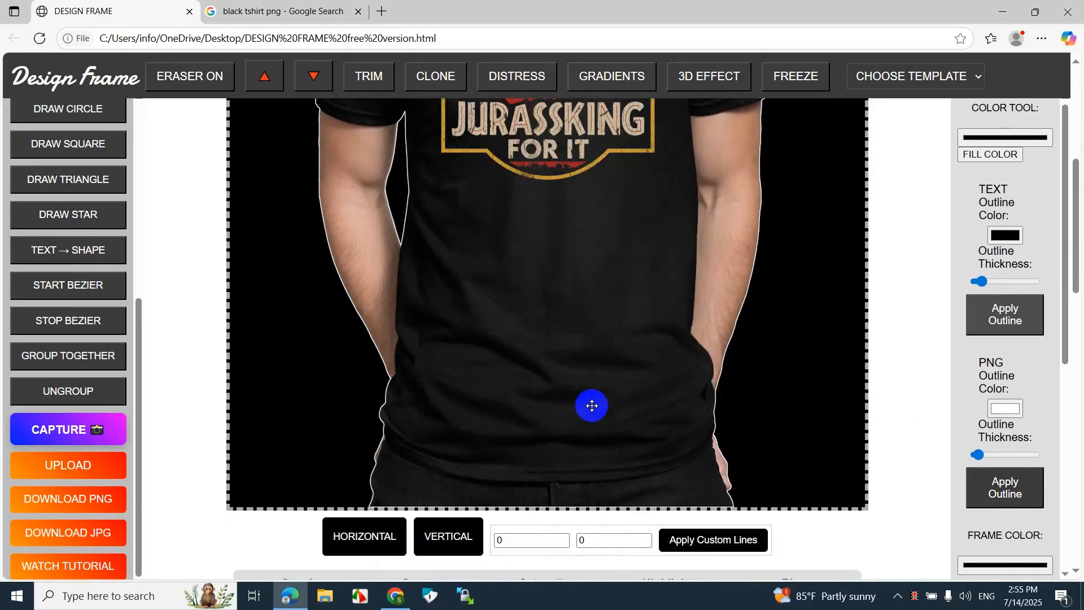
- Thicken the white edge by applying the PNG outline to the T-shirt photo a second time
{"action": "left_click", "coordinate": [592, 405]}
{"action": "left_click", "coordinate": [1002, 483]}
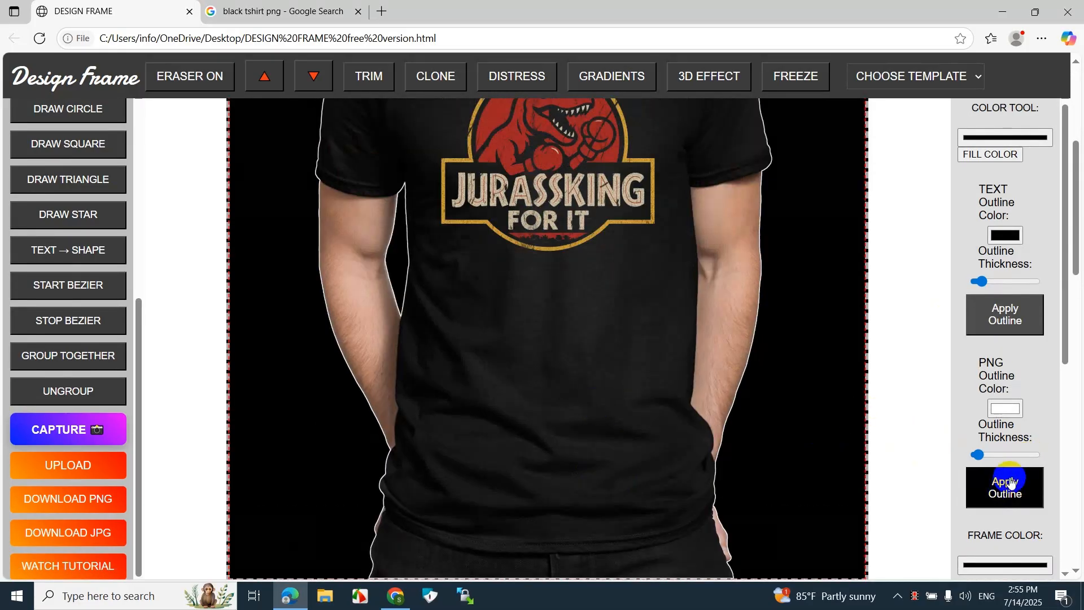
{"action": "scroll", "coordinate": [878, 424], "scroll_direction": "up", "scroll_amount": 4}
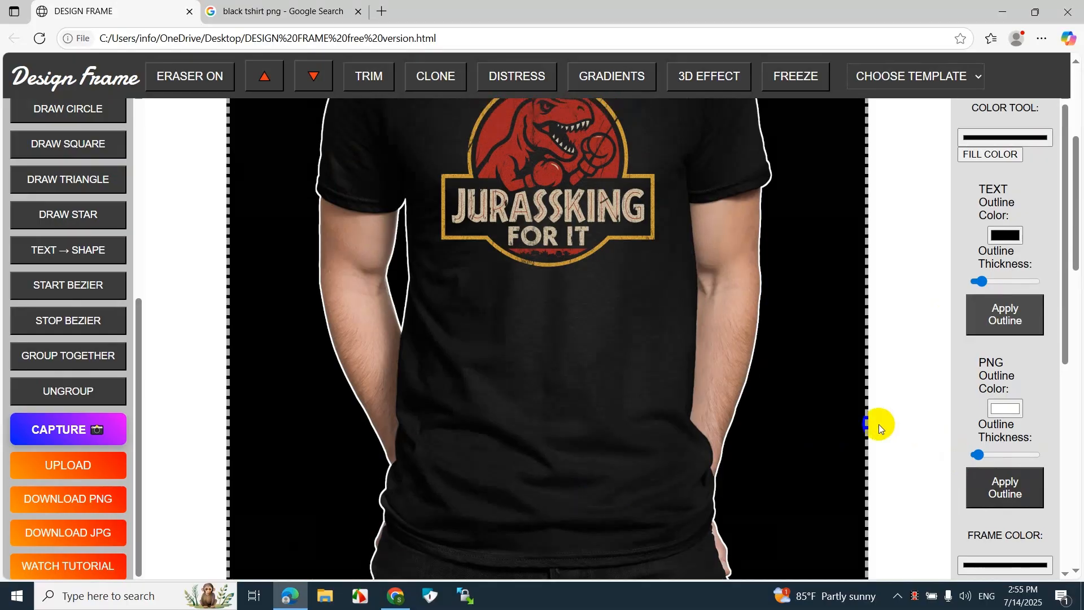
{"action": "left_click", "coordinate": [386, 408]}
{"action": "scroll", "coordinate": [85, 382], "scroll_direction": "down", "scroll_amount": 5}
- Download the T-shirt mockup as a PNG and open DESIGN FRAME.png in a maximized image viewer
{"action": "left_click", "coordinate": [85, 383]}
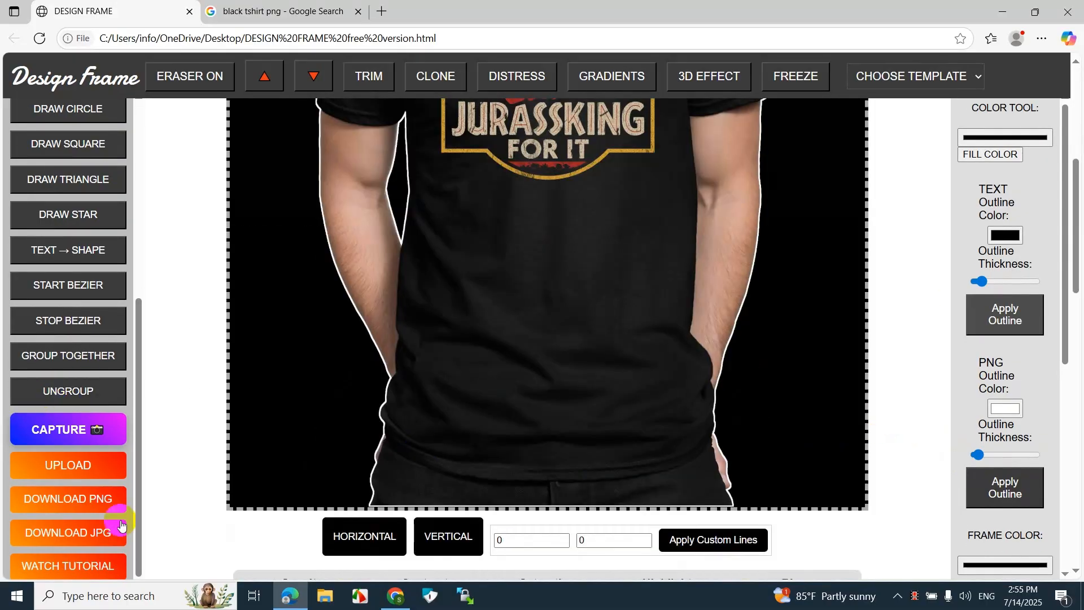
{"action": "left_click", "coordinate": [83, 496]}
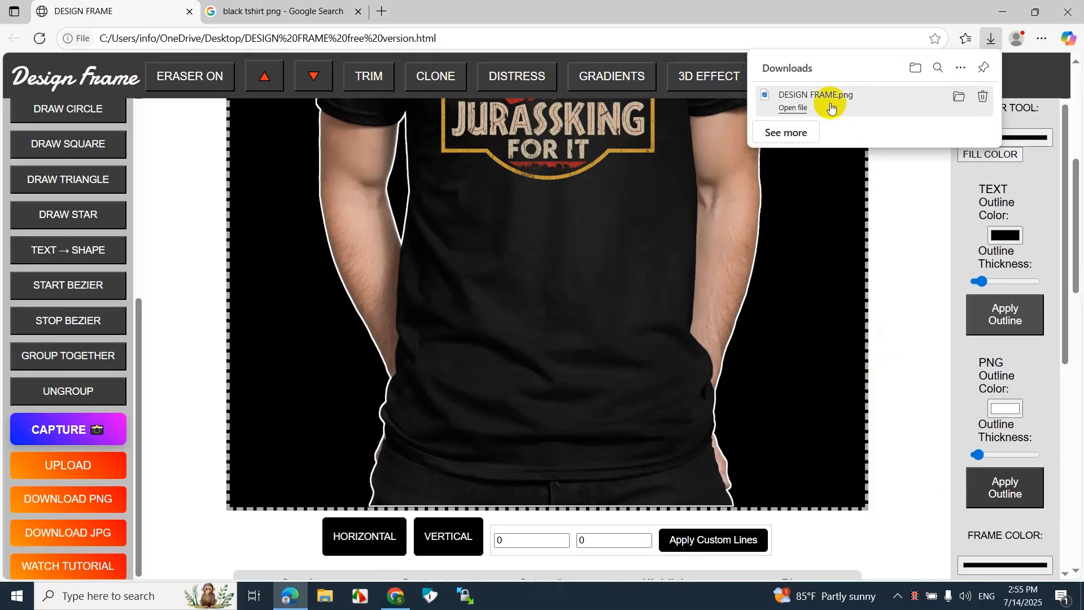
{"action": "left_click", "coordinate": [829, 95]}
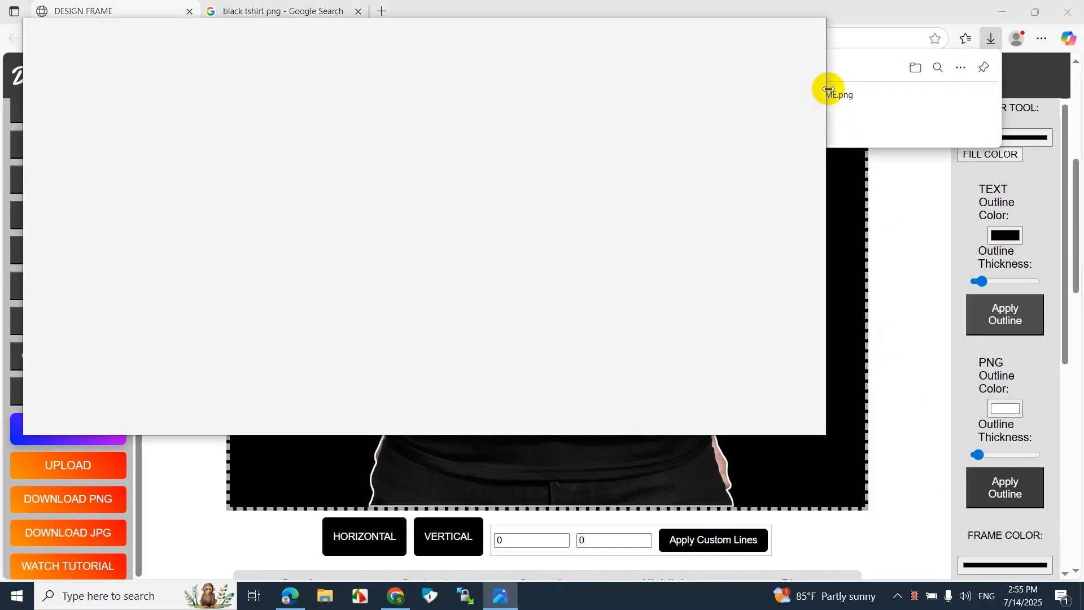
{"action": "double_click", "coordinate": [777, 42]}
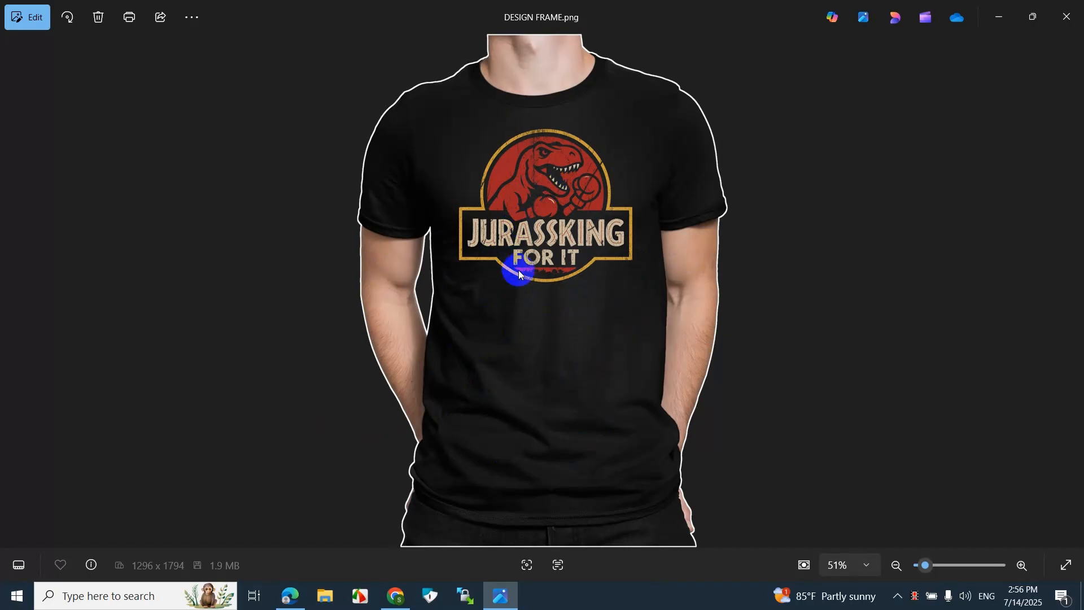
- Switch back to Design Frame and examine the available templates
{"action": "left_click", "coordinate": [290, 594]}
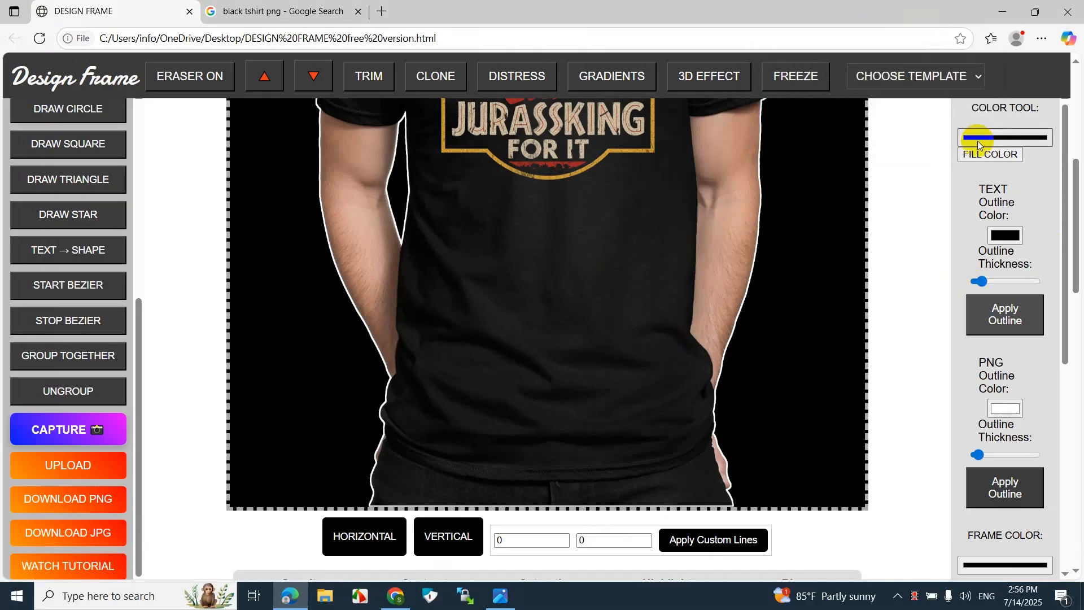
{"action": "scroll", "coordinate": [954, 102], "scroll_direction": "up", "scroll_amount": 6}
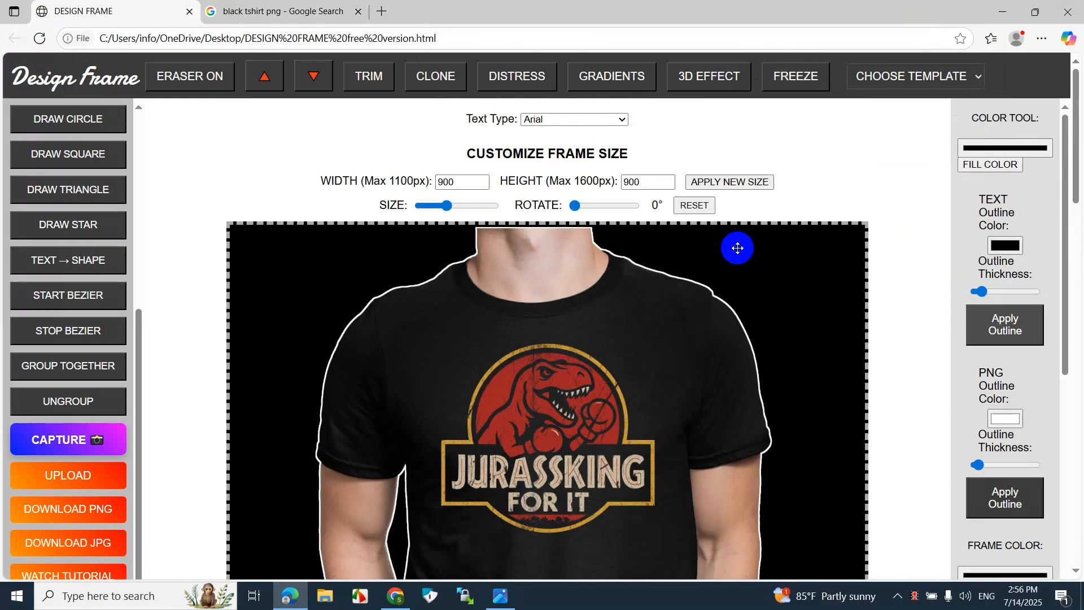
{"action": "left_click", "coordinate": [896, 80]}
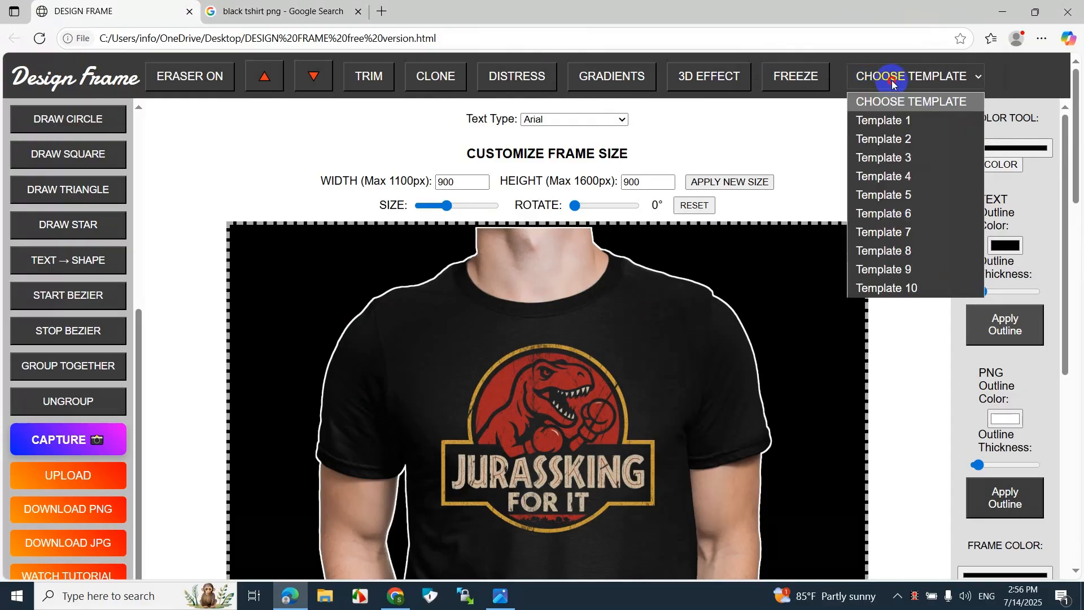
{"action": "left_click", "coordinate": [892, 127]}
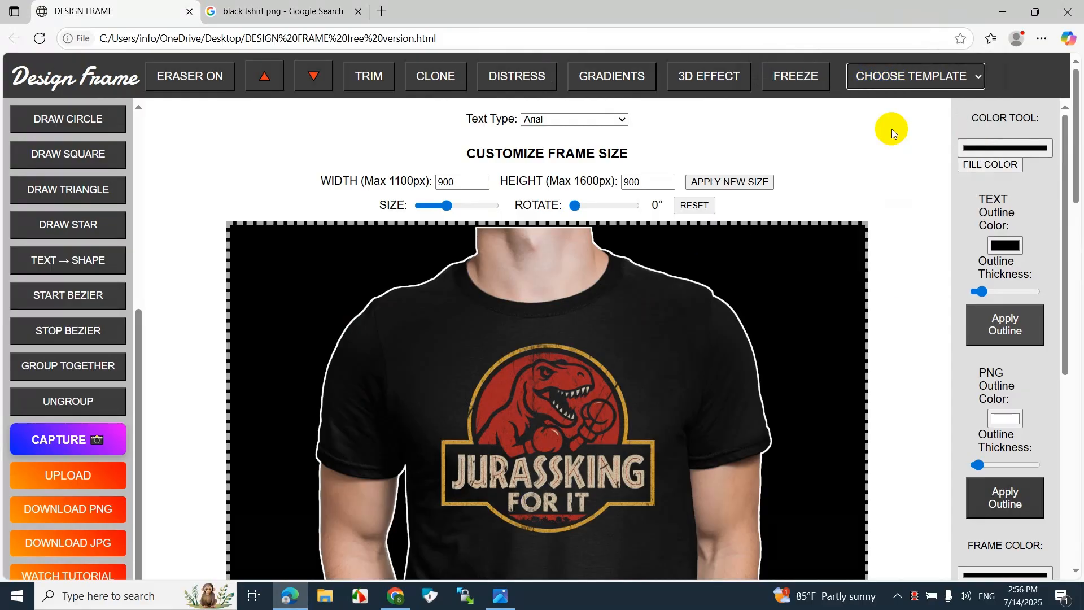
{"action": "scroll", "coordinate": [760, 324], "scroll_direction": "down", "scroll_amount": 3}
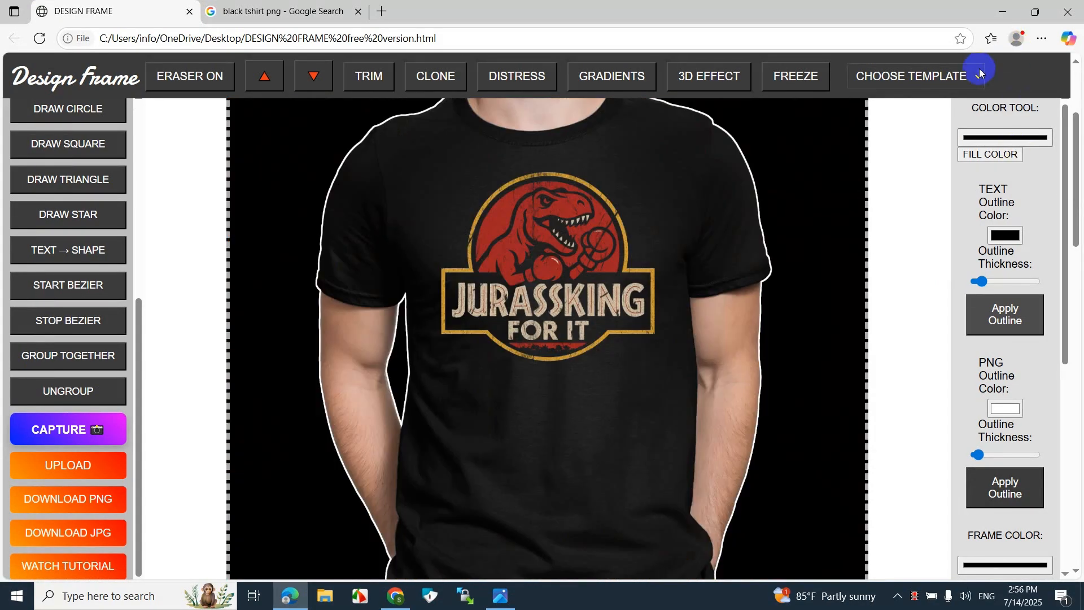
- Load the Happy Veterans Day template to preview it and delete it from the canvas
{"action": "left_click", "coordinate": [975, 75]}
{"action": "left_click", "coordinate": [883, 193]}
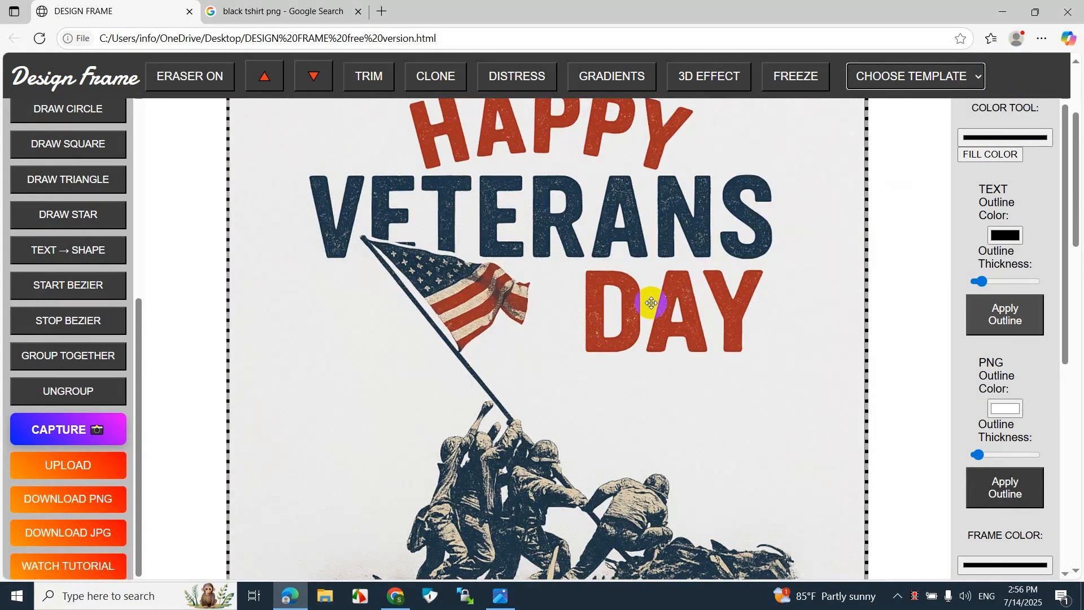
{"action": "left_click", "coordinate": [741, 253]}
{"action": "key", "text": "Delete"}
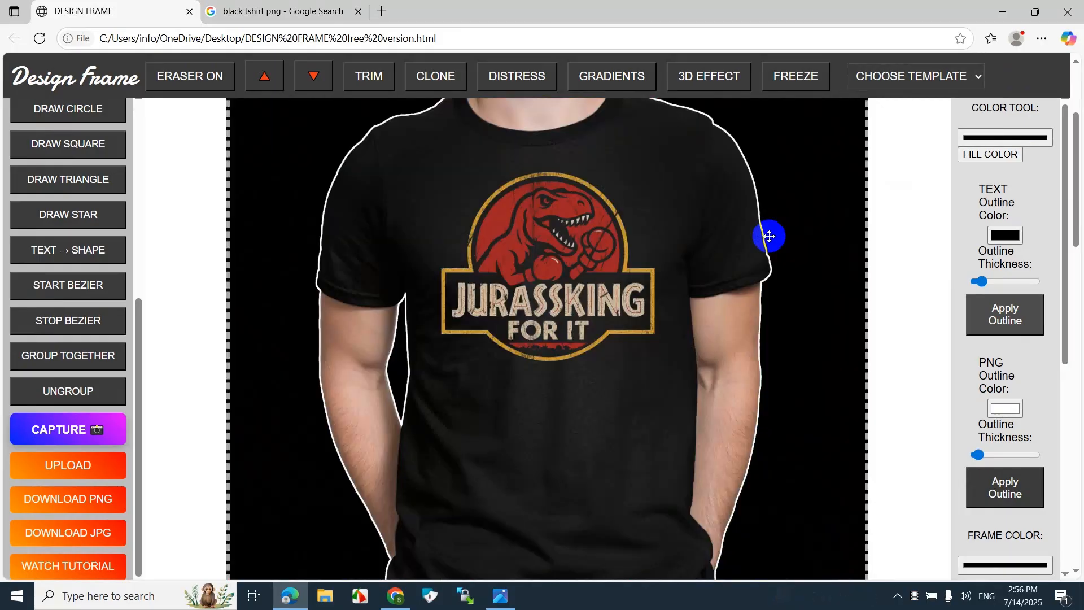
- Load Template 10 to preview the pixel-art cat design and delete it from the canvas
{"action": "left_click", "coordinate": [905, 86]}
{"action": "left_click", "coordinate": [897, 289]}
{"action": "left_click", "coordinate": [516, 307]}
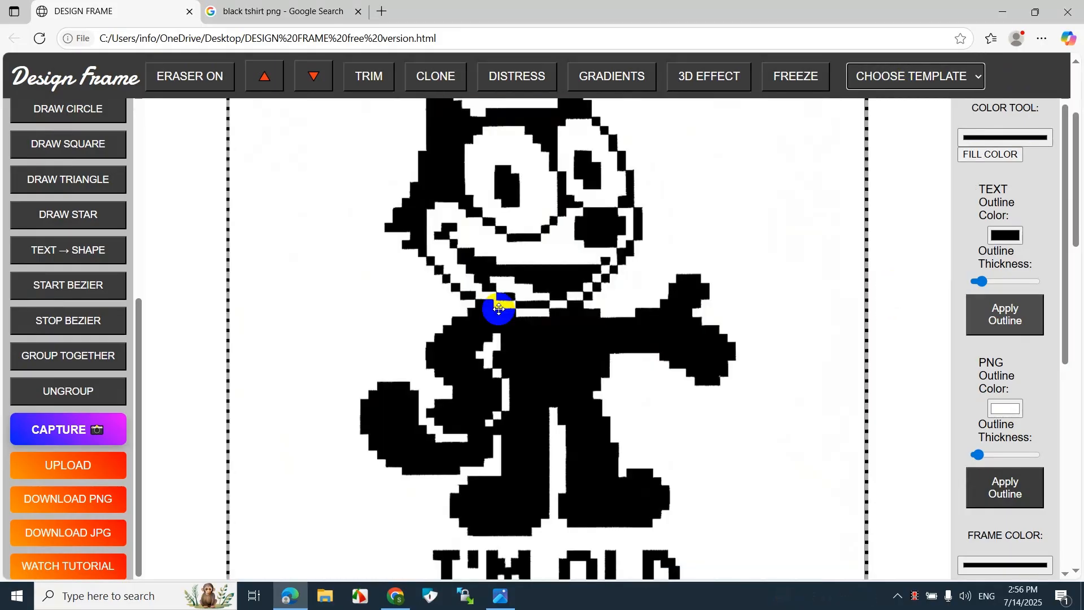
{"action": "key", "text": "Delete"}
- Load Template 6 to preview it over the mockup and delete it from the canvas
{"action": "left_click", "coordinate": [914, 76]}
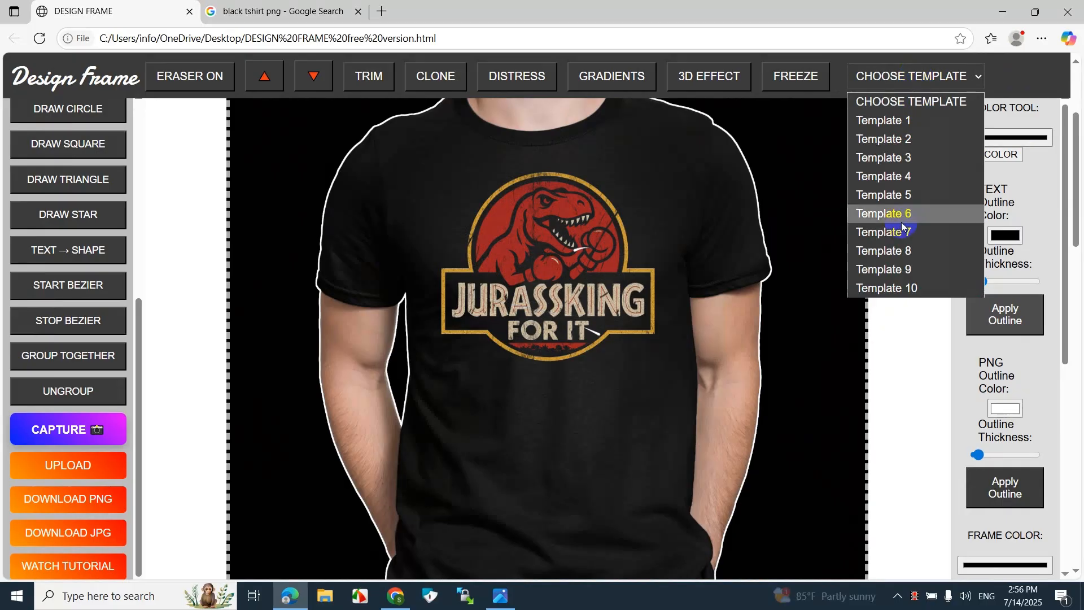
{"action": "left_click", "coordinate": [900, 217]}
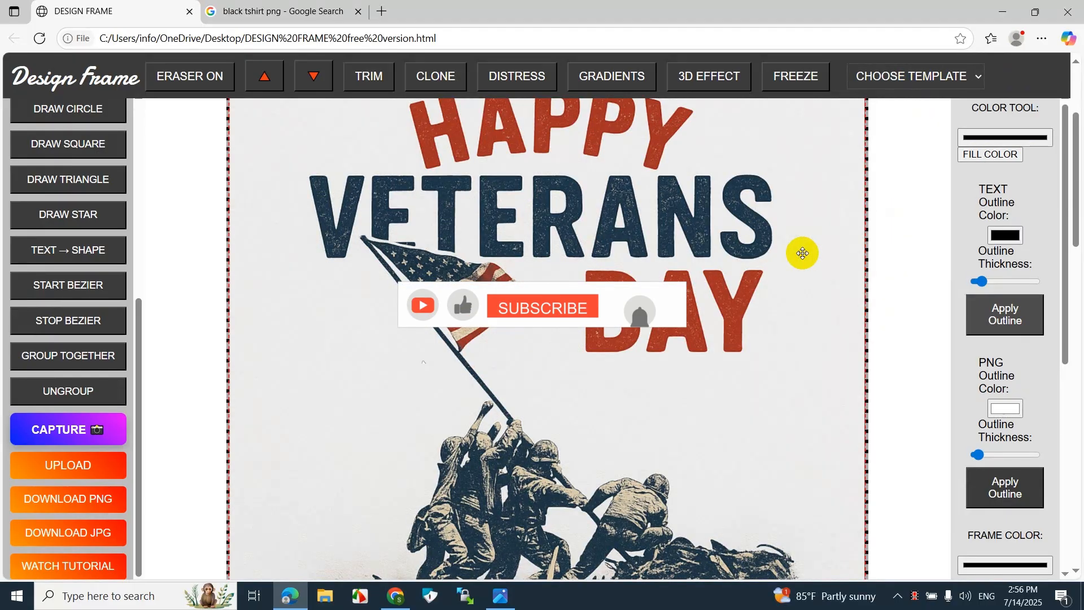
{"action": "left_click", "coordinate": [798, 249]}
{"action": "key", "text": "Delete"}
- Load Template 4, the kneeling knight design, and look over its whole artwork
{"action": "left_click", "coordinate": [913, 76]}
{"action": "left_click", "coordinate": [898, 175]}
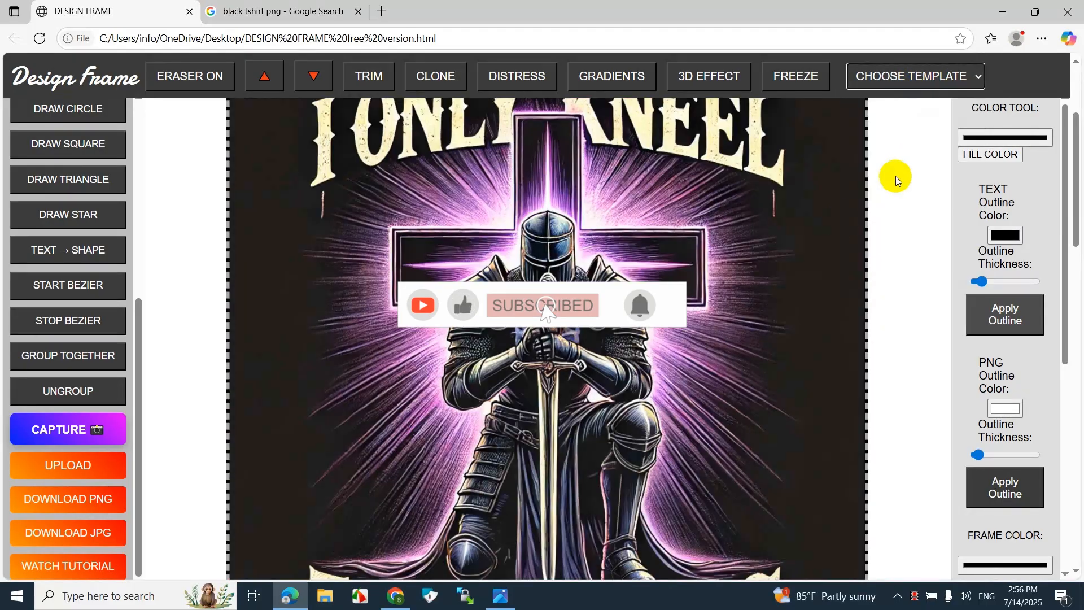
{"action": "scroll", "coordinate": [776, 247], "scroll_direction": "up", "scroll_amount": 3}
{"action": "scroll", "coordinate": [774, 244], "scroll_direction": "down", "scroll_amount": 6}
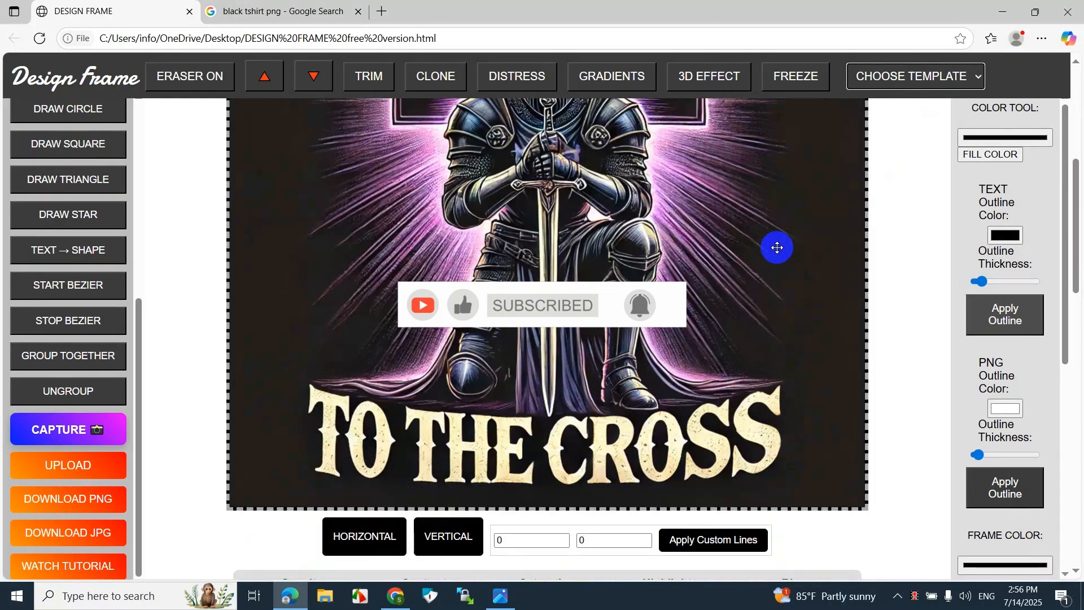
{"action": "scroll", "coordinate": [788, 456], "scroll_direction": "up", "scroll_amount": 6}
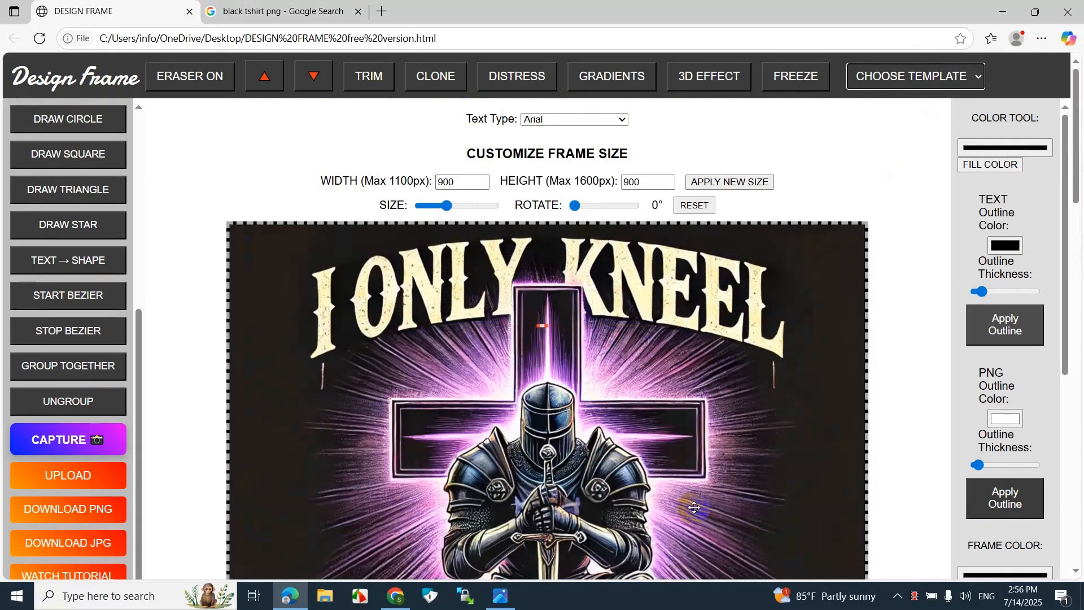